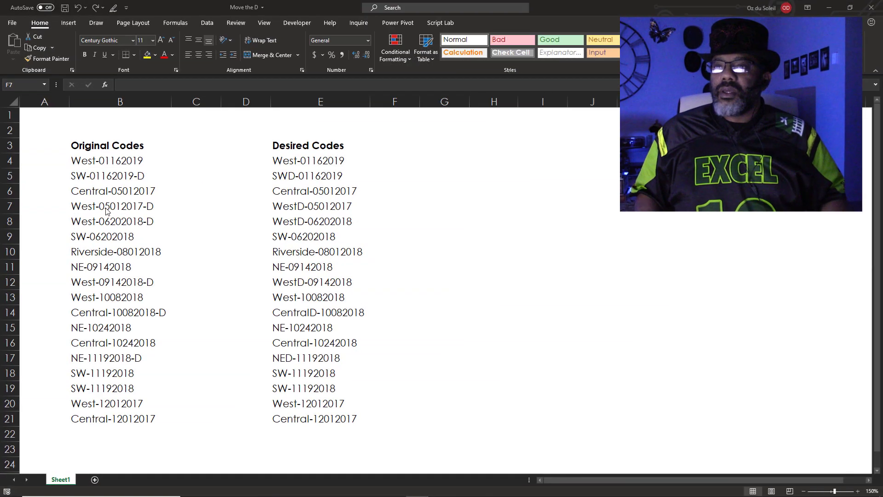
Load the Original Codes range into Power Query as a table query
left_click(105, 206)
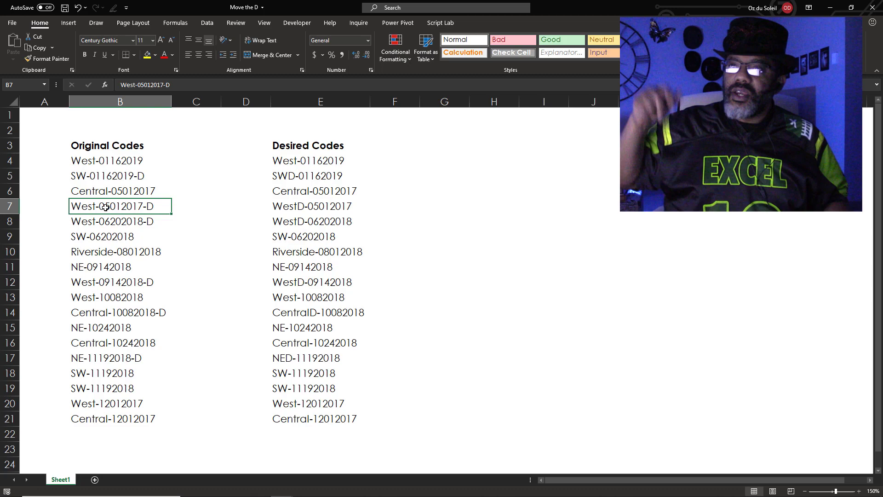
left_click(204, 23)
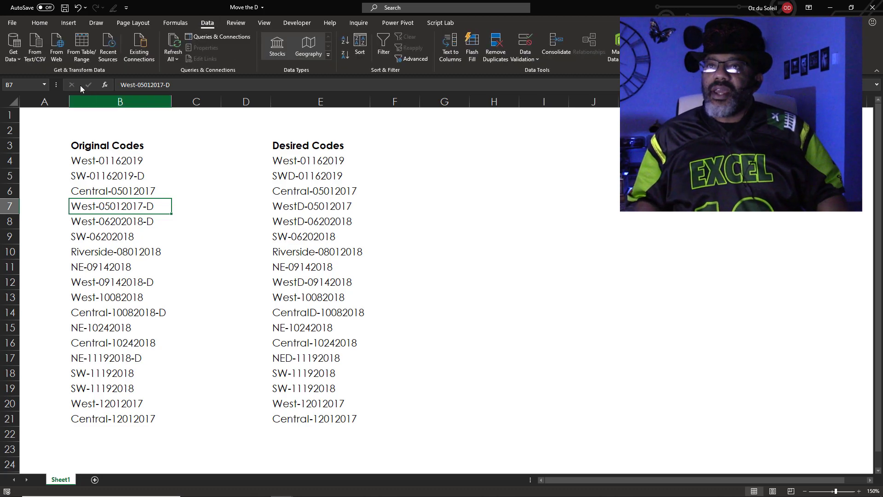
left_click(79, 66)
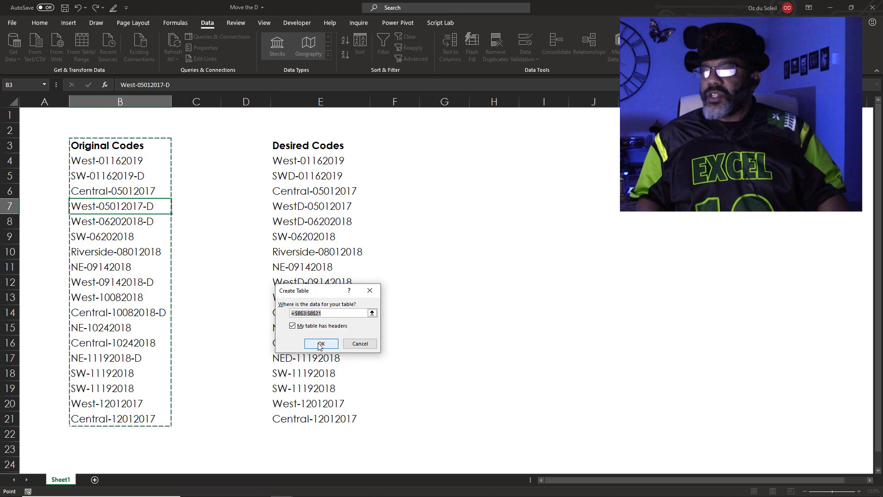
left_click(320, 343)
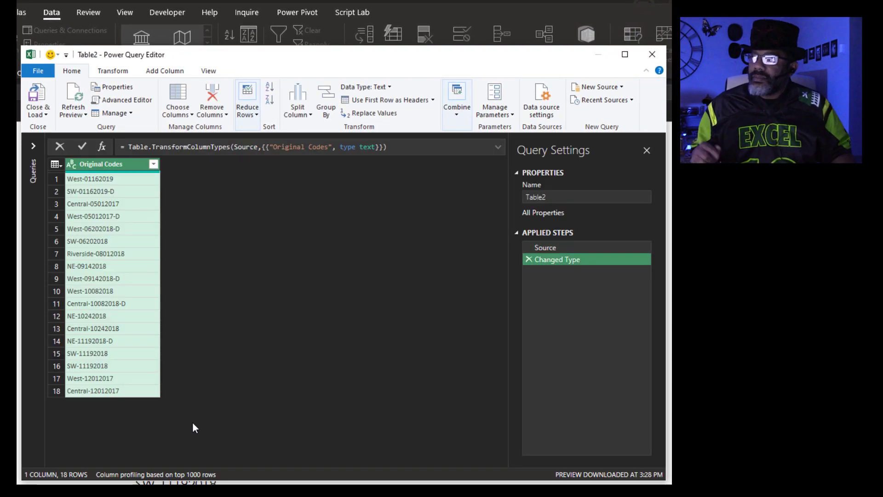
Split the codes column at the custom delimiter -D
left_click(295, 115)
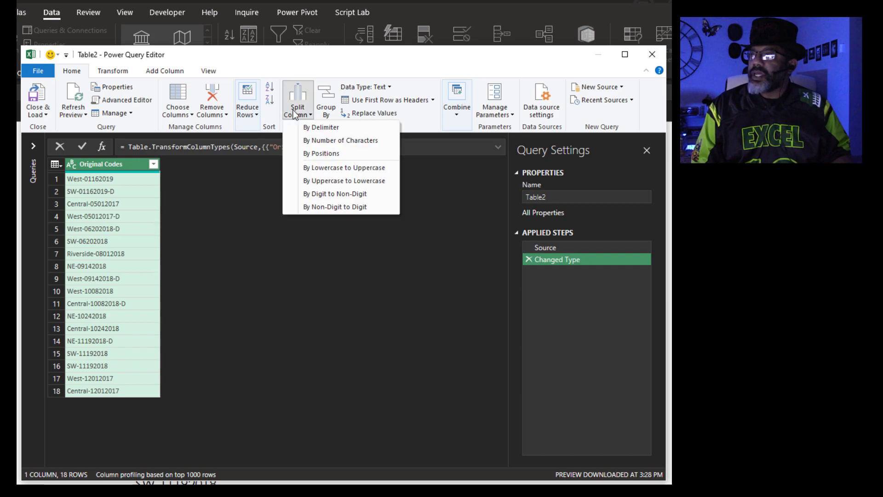
left_click(307, 129)
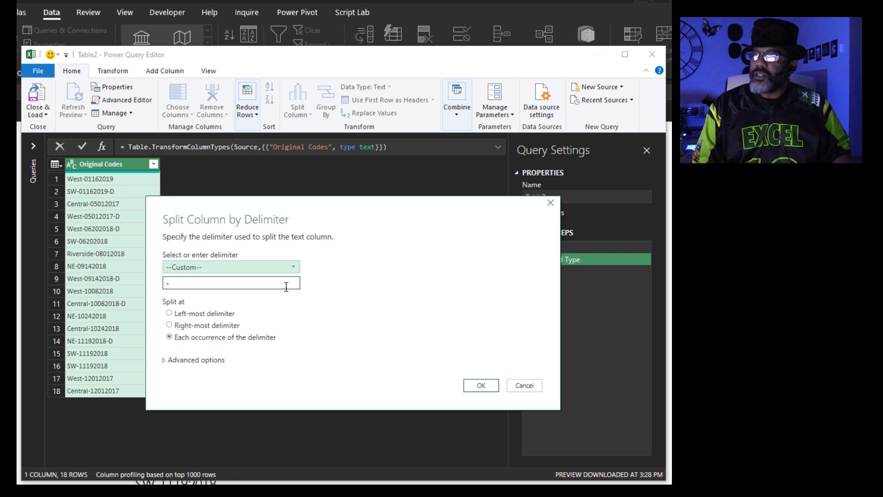
left_click(286, 284)
type("D")
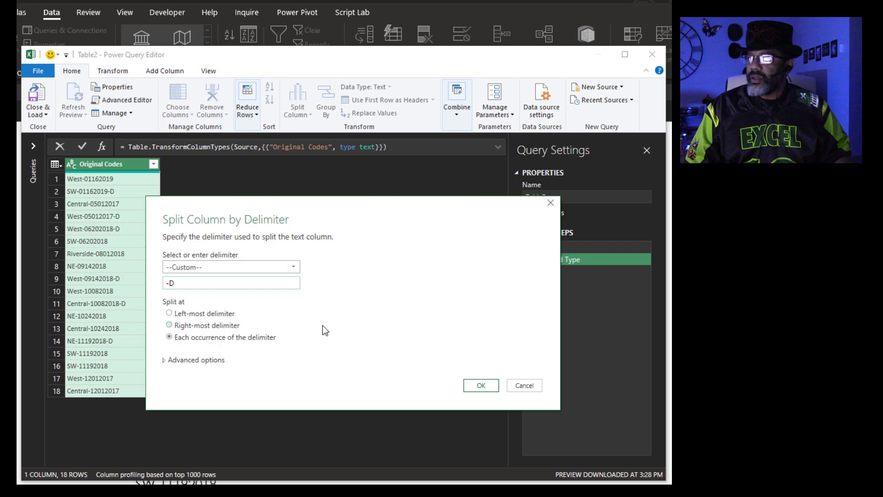
left_click(478, 387)
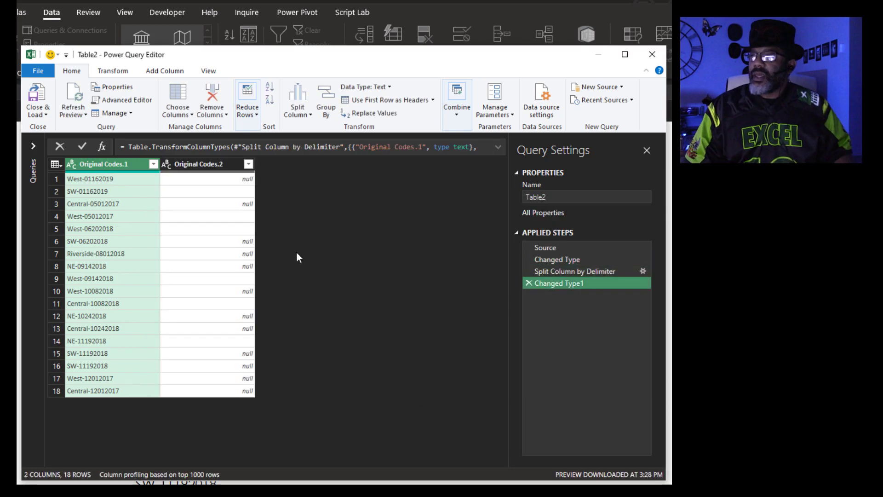
Replace the blank values in Original Codes.2 with D
left_click(206, 164)
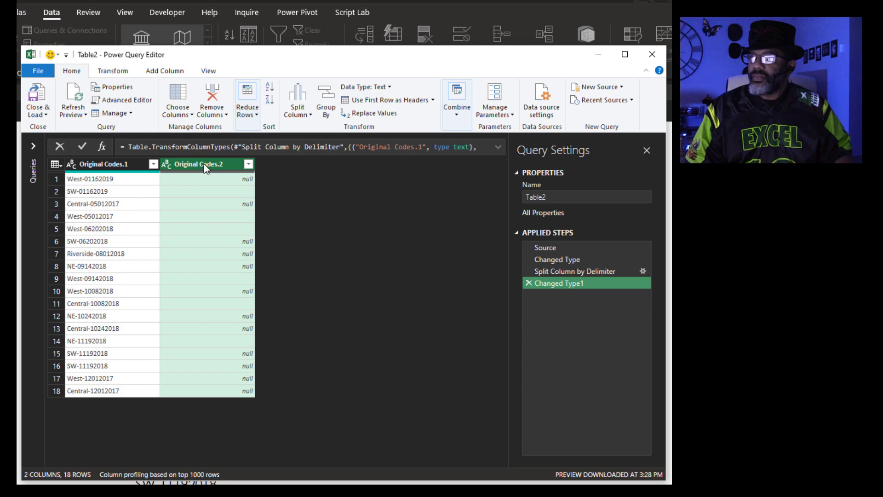
left_click(367, 113)
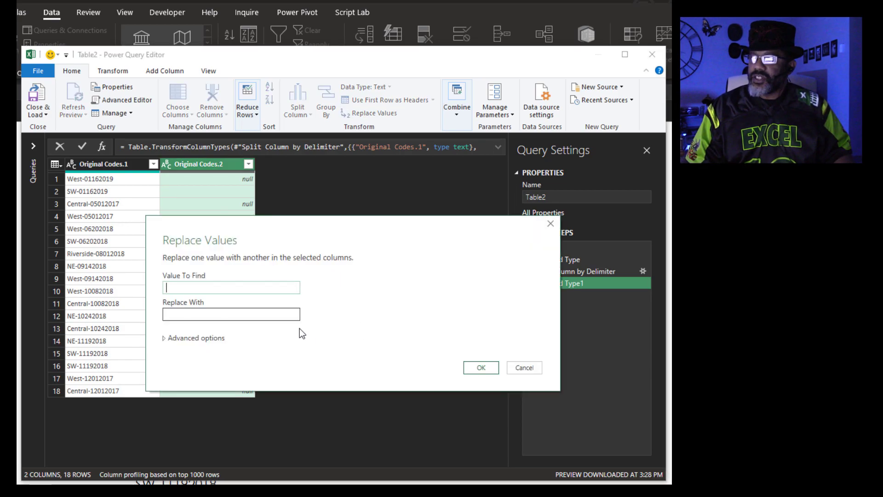
left_click(291, 315)
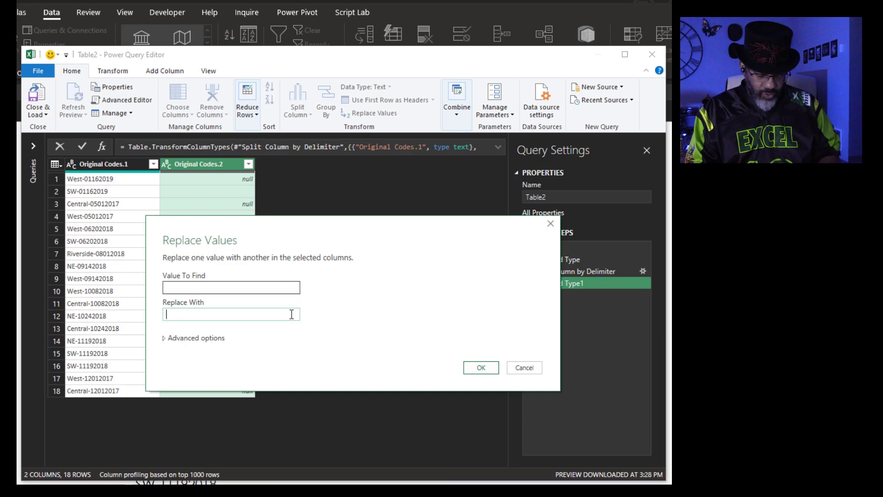
type("0")
left_click(467, 367)
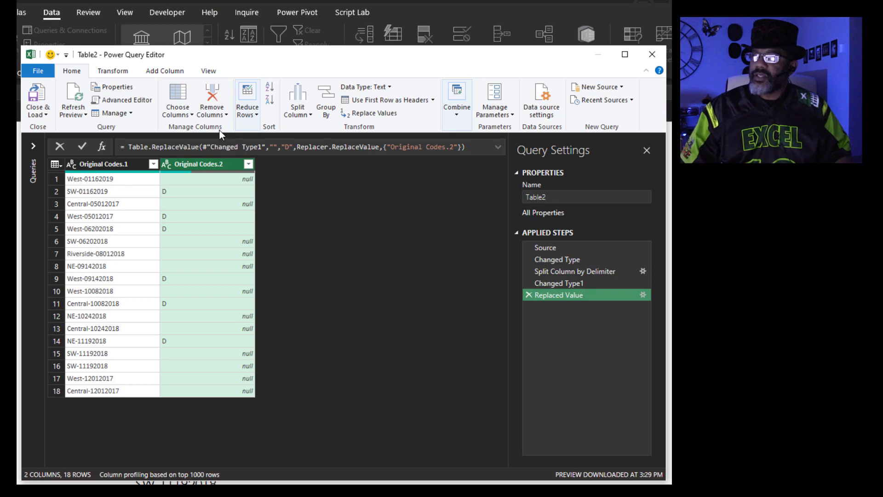
left_click(172, 70)
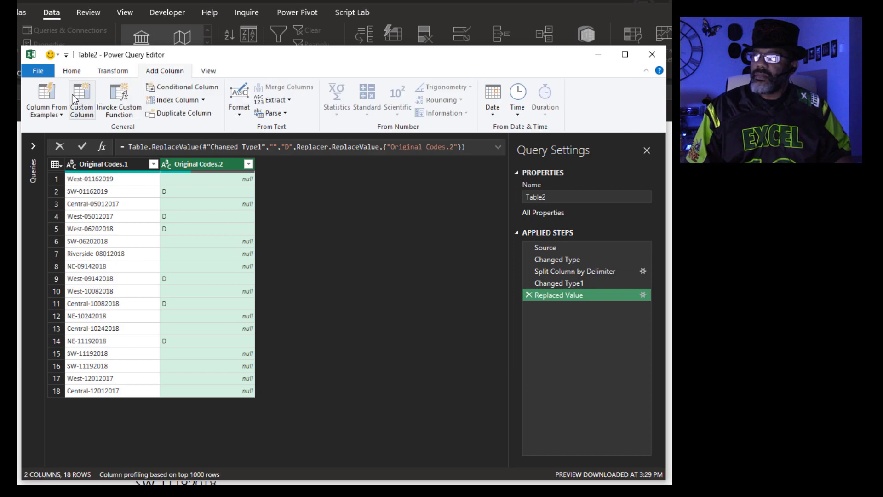
Build a column from examples: SWD-01162019 in row 2 and WestD-05012017 in row 4
left_click(48, 95)
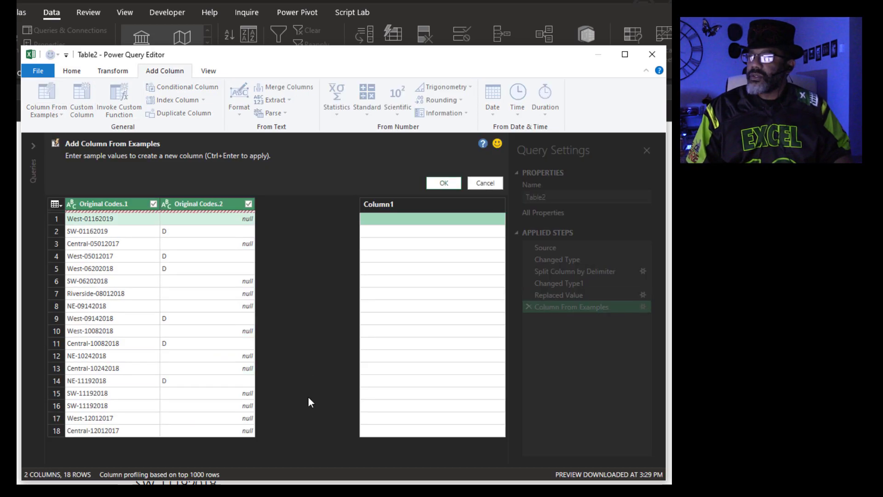
left_click(374, 230)
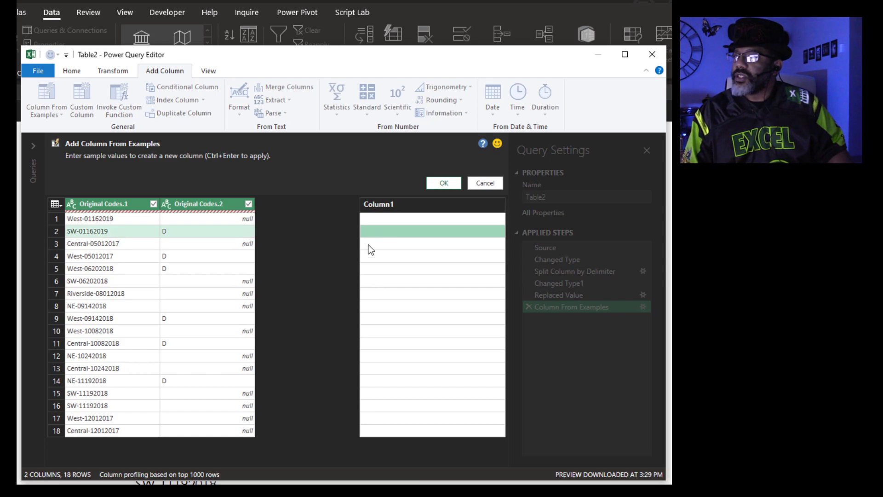
type("SW")
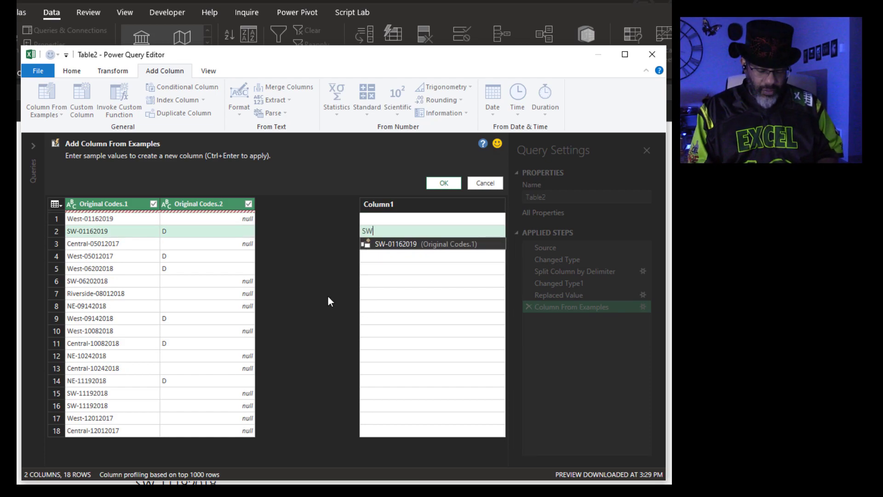
type("D")
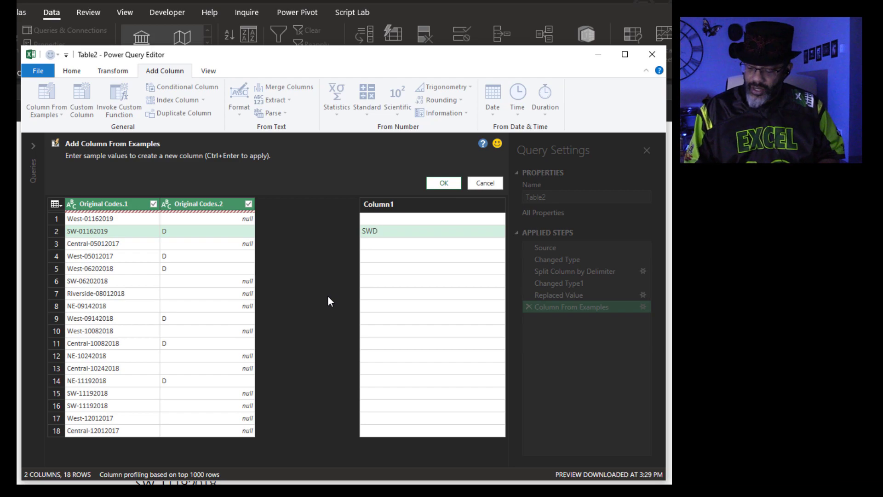
type("-")
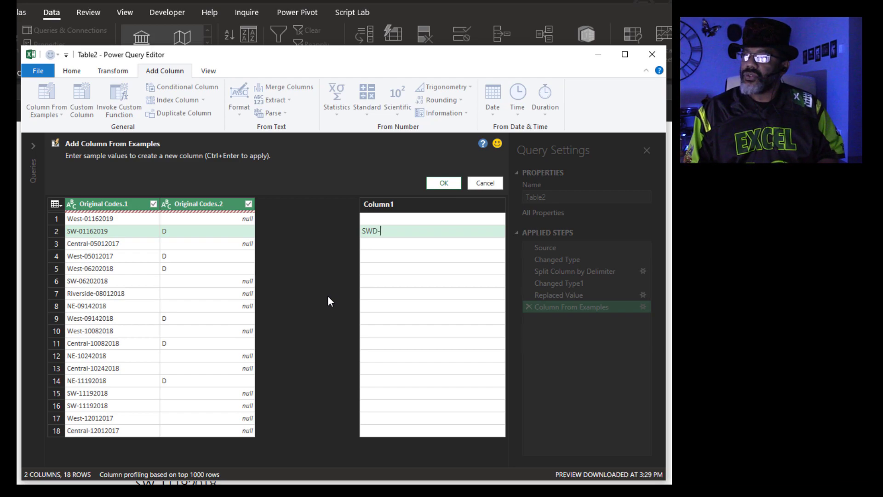
type("01162")
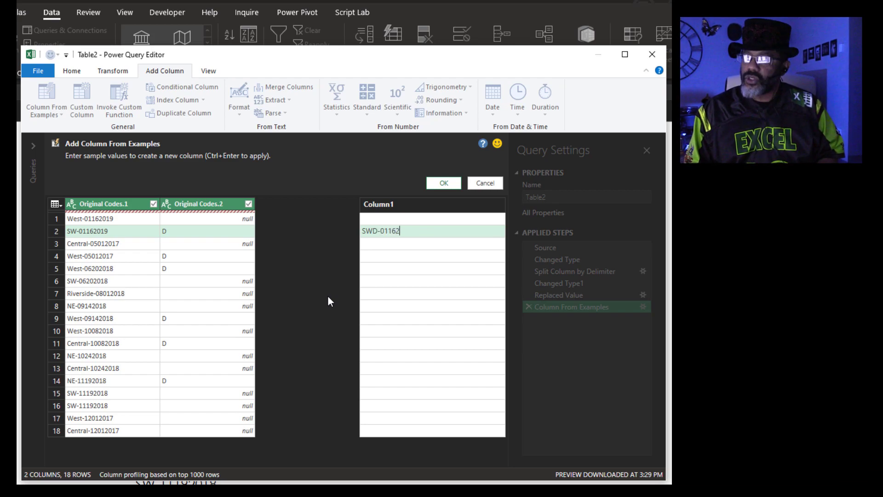
type("019")
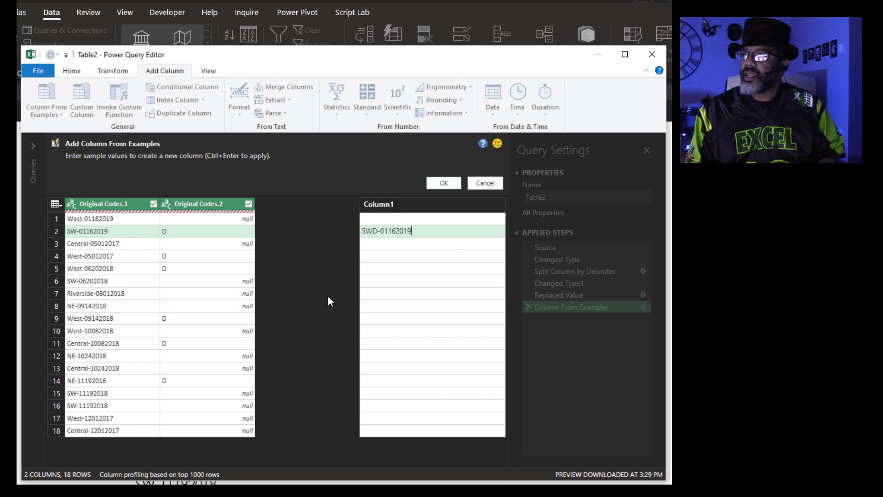
key("Return")
key("Down")
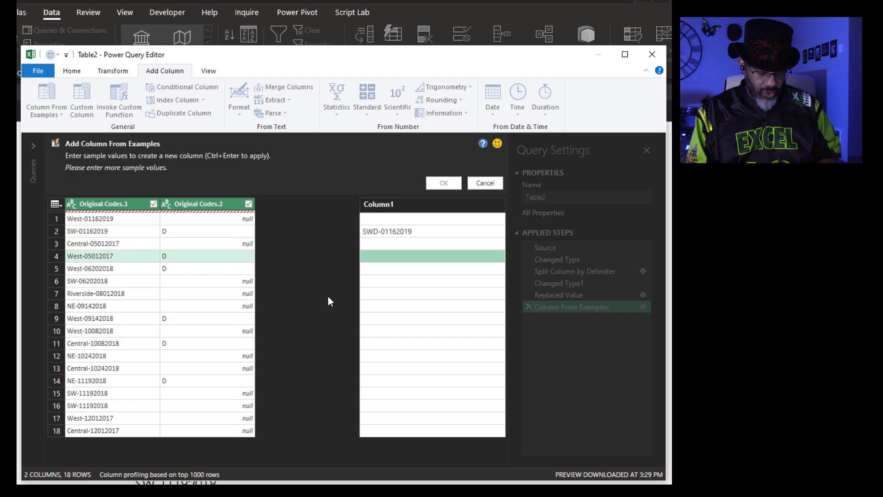
type("WestD")
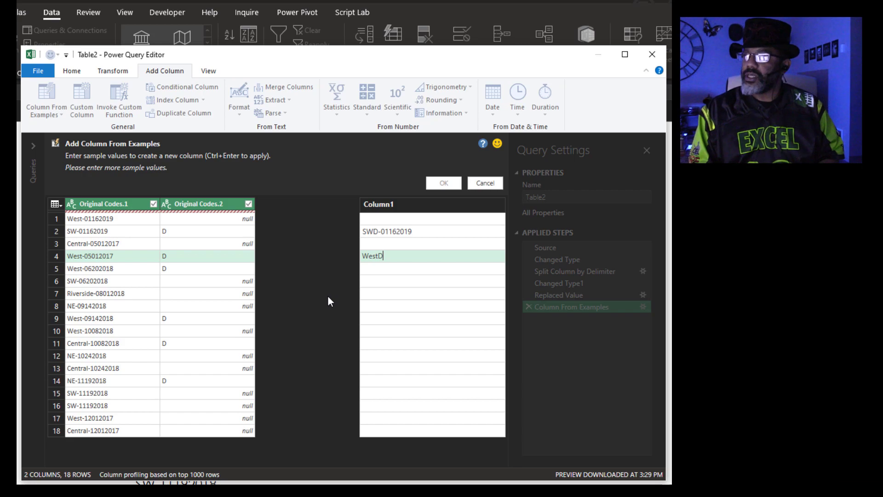
type("-")
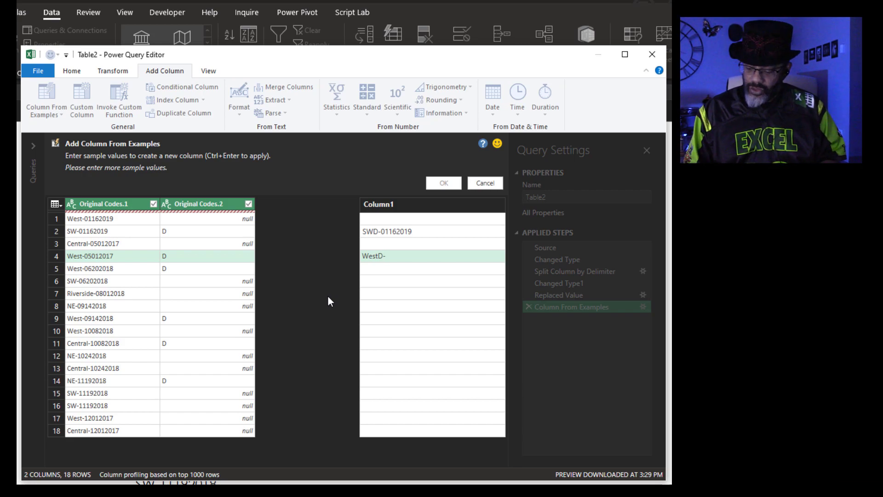
type("0501")
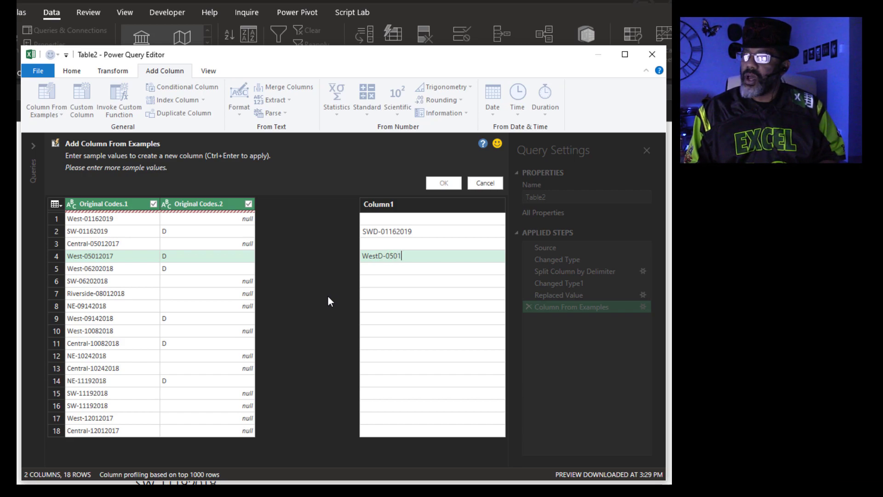
type("2017")
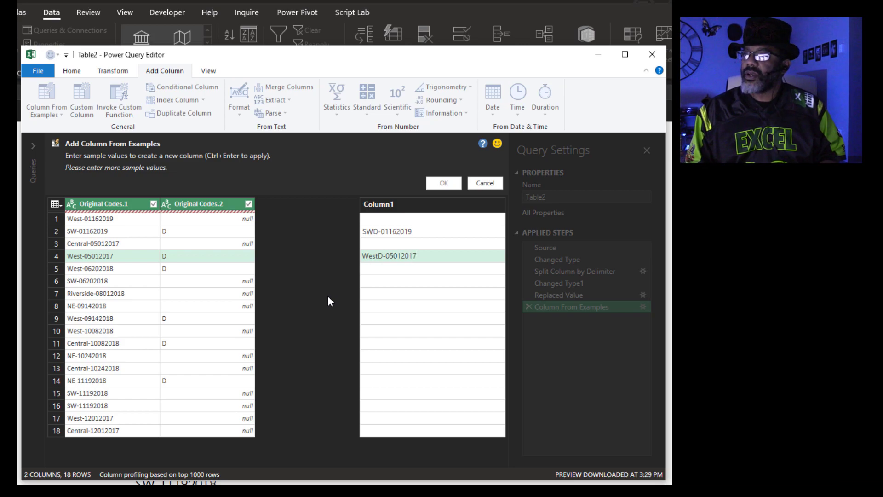
key("Return")
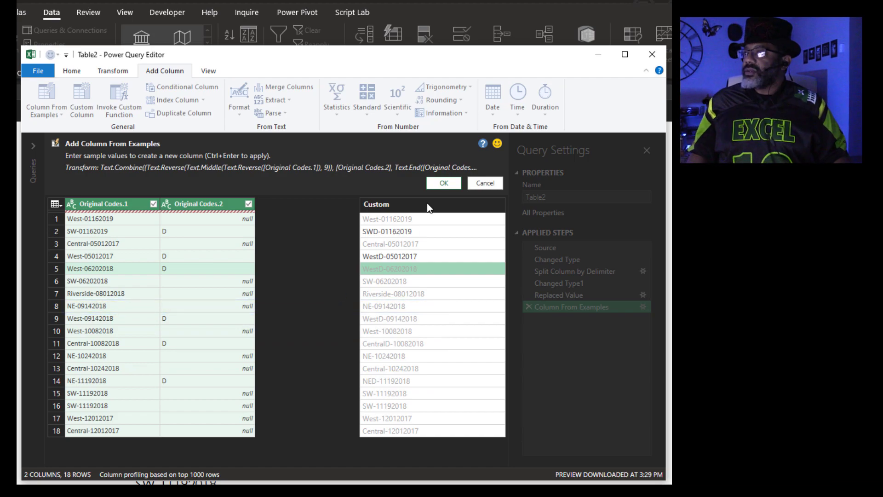
Accept the Custom column, remove all other columns, and rename the query ColbyExample
left_click(445, 182)
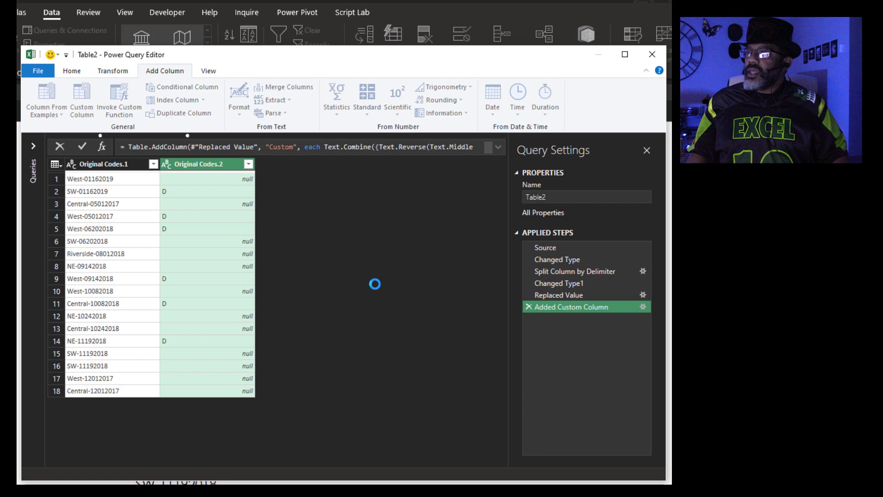
right_click(290, 165)
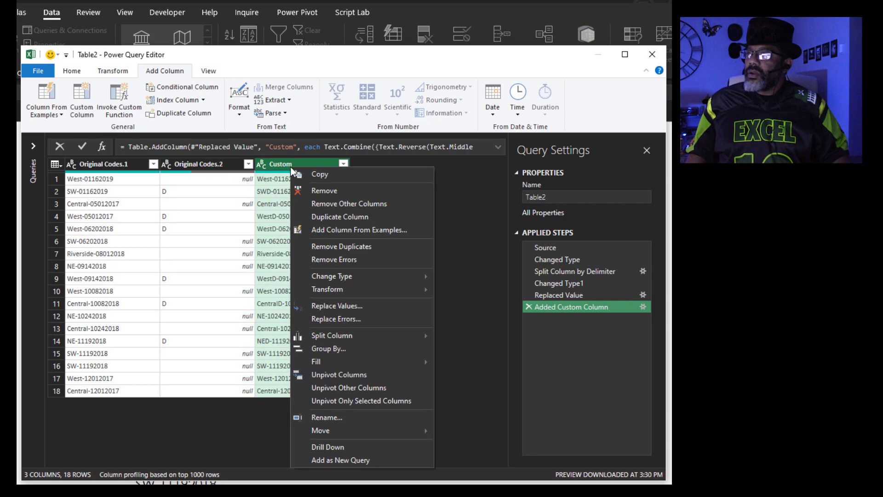
left_click(322, 203)
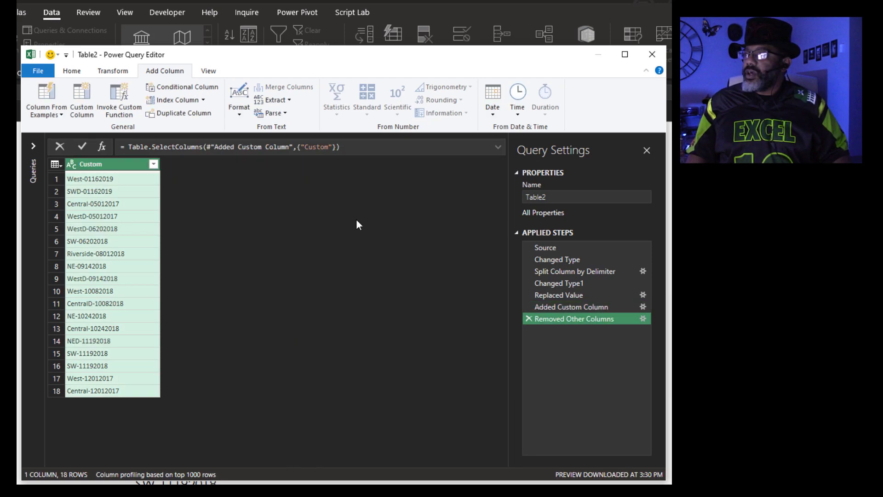
left_click(556, 197)
type("ColbyExa")
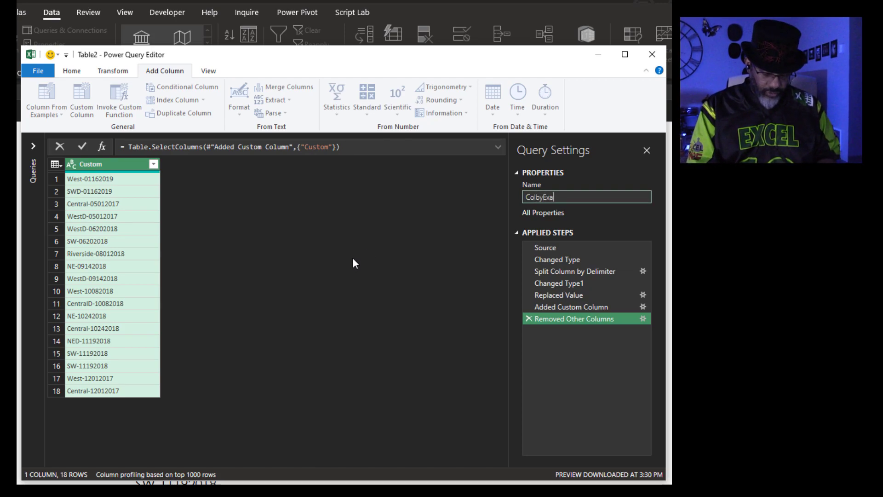
type("mple")
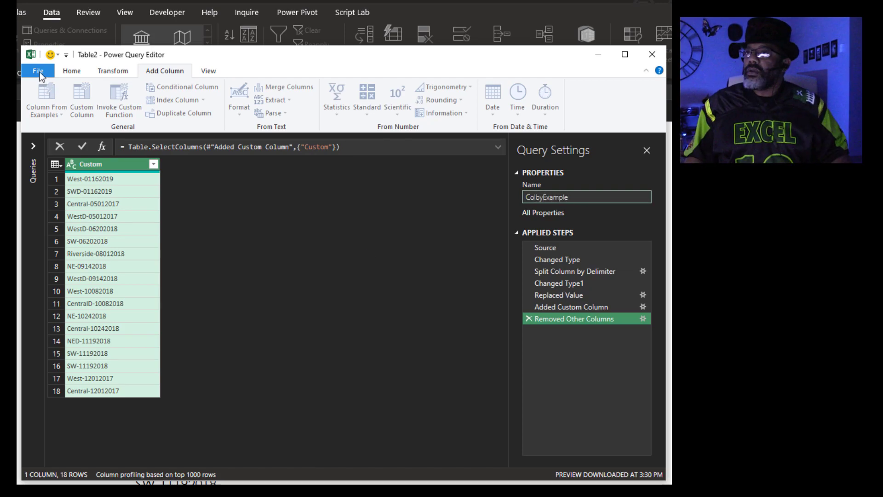
Close and load the query to the existing worksheet at cell G3
left_click(38, 71)
left_click(61, 95)
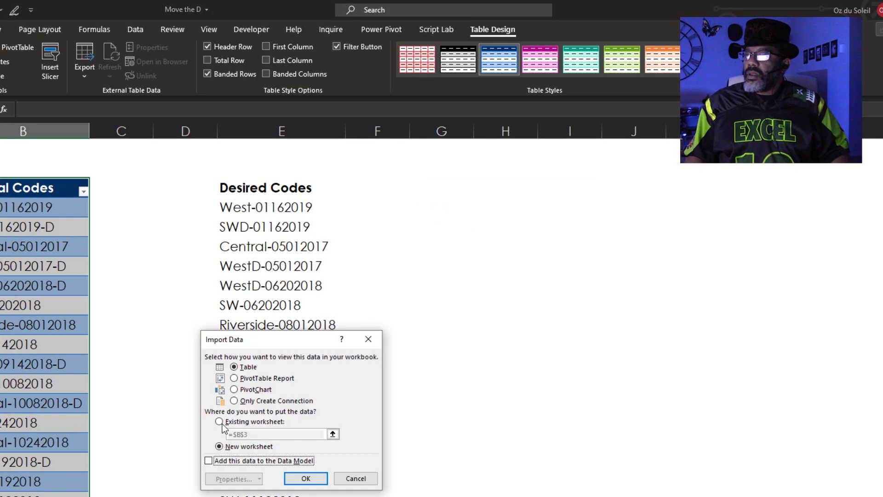
left_click(219, 421)
left_click(333, 433)
left_click(433, 192)
left_click(376, 356)
left_click(306, 479)
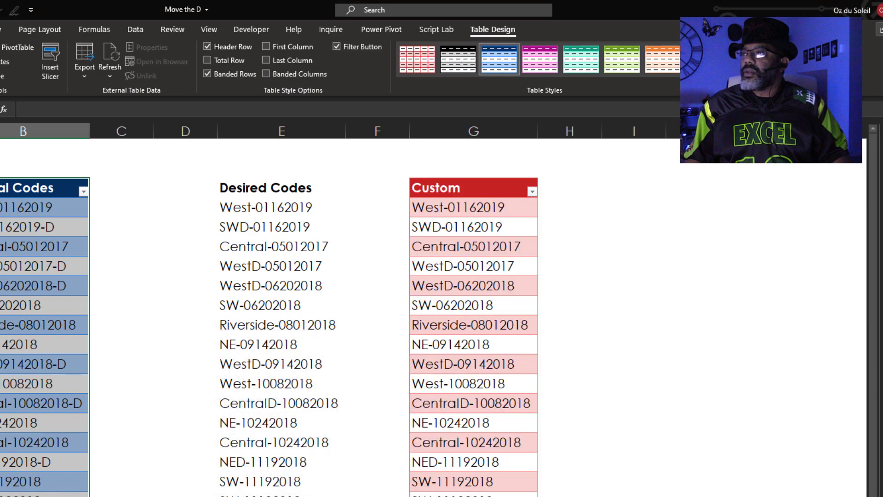
Split the second query's original codes at the custom delimiter -D
left_click(58, 231)
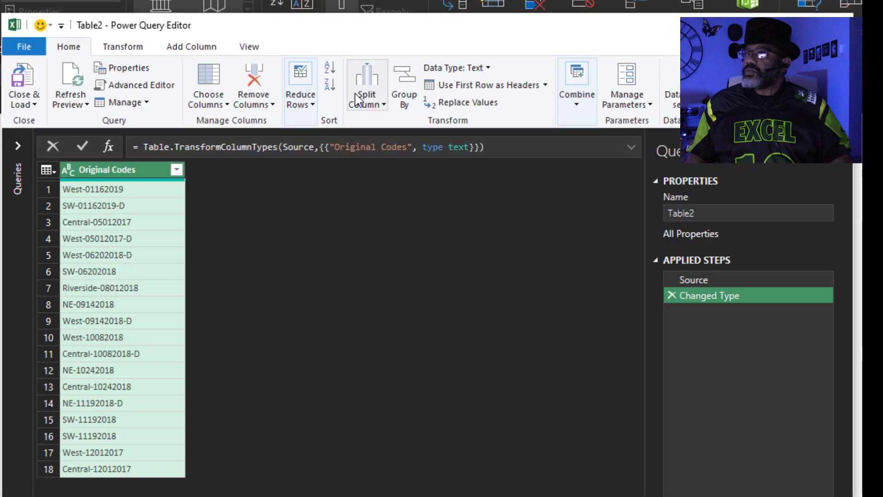
left_click(367, 93)
left_click(398, 121)
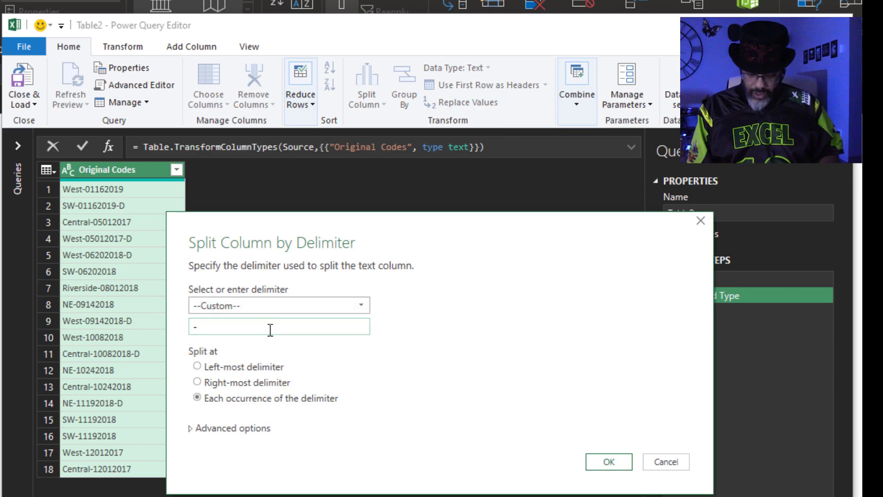
type("D")
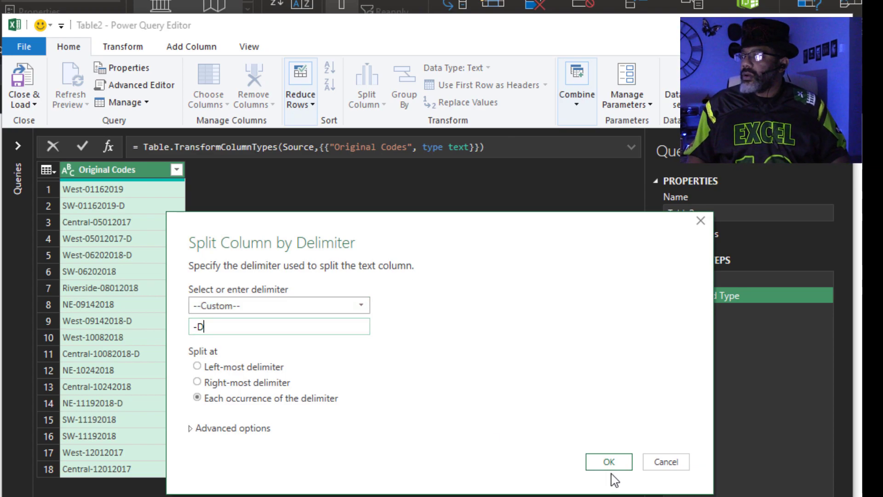
left_click(609, 462)
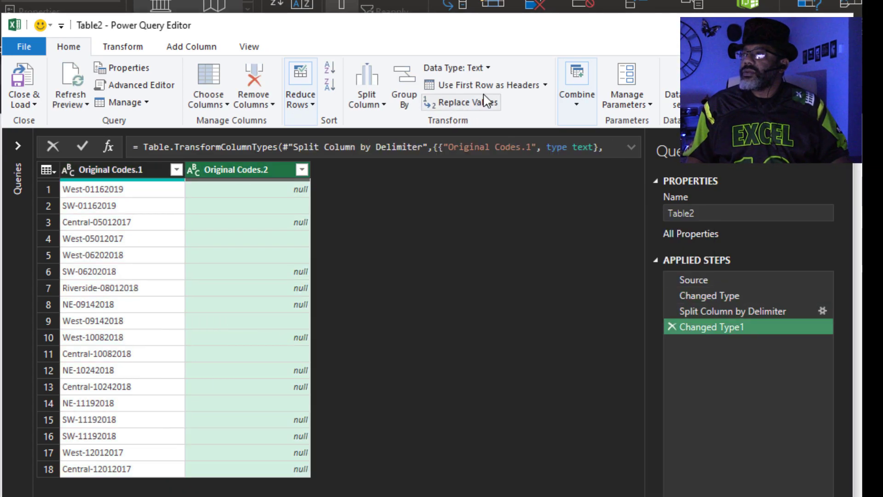
Replace the blanks in Original Codes.2 with D
left_click(488, 101)
left_click(362, 372)
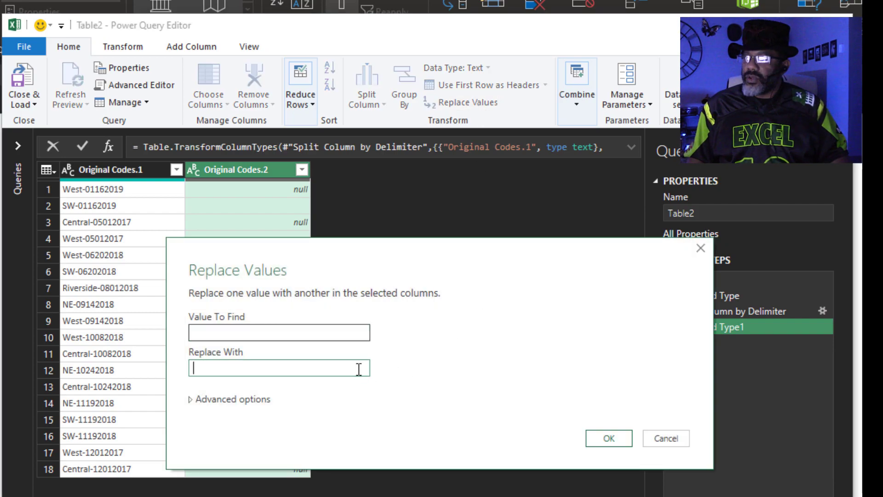
type("D")
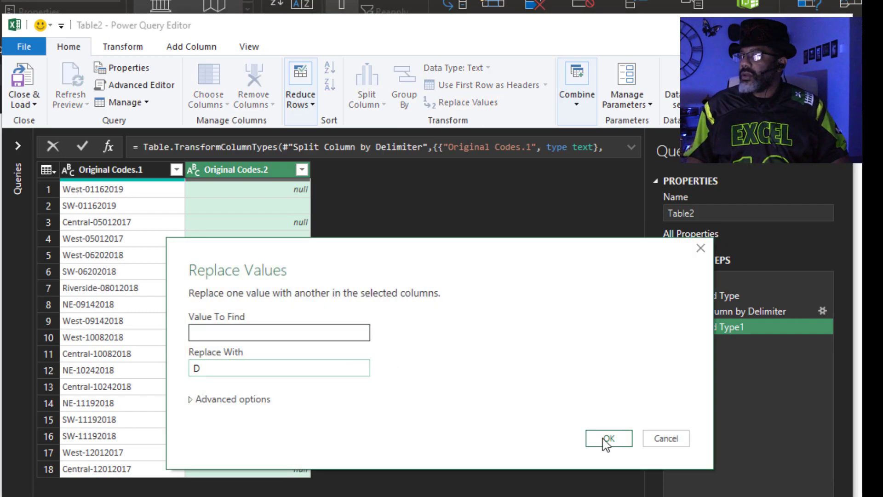
left_click(607, 441)
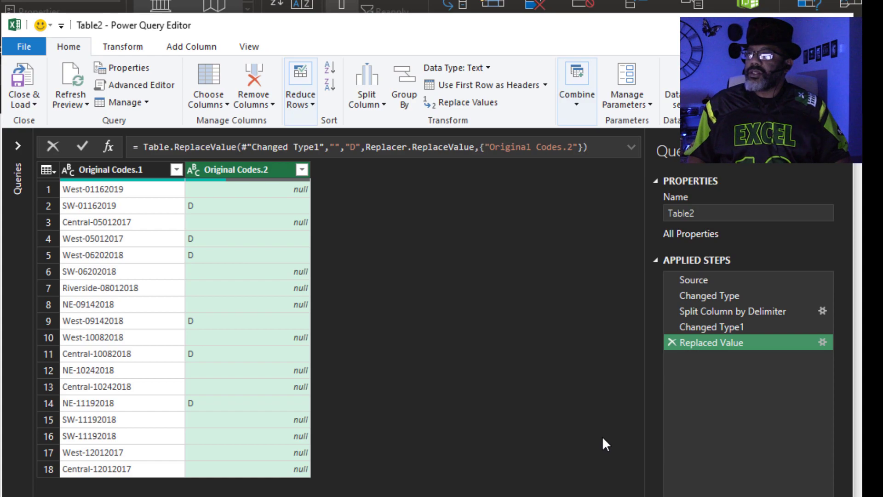
Split Original Codes.1 at the hyphen delimiter into location and date columns
left_click(133, 171)
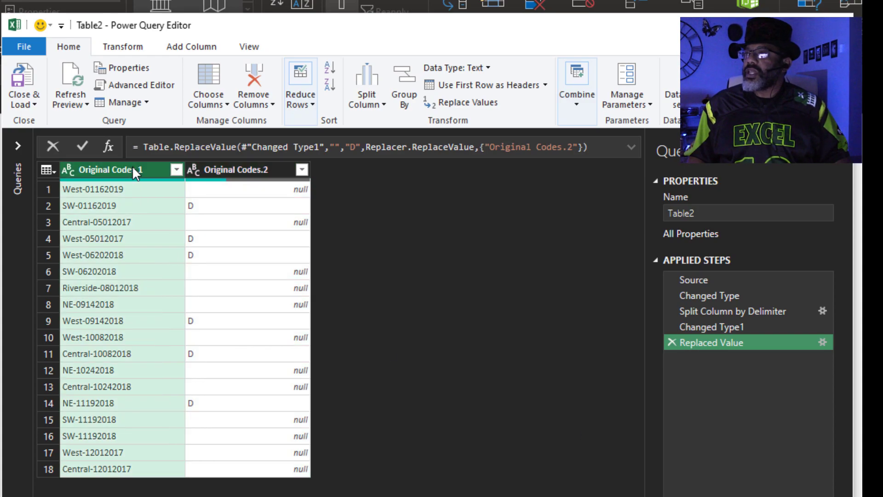
left_click(367, 90)
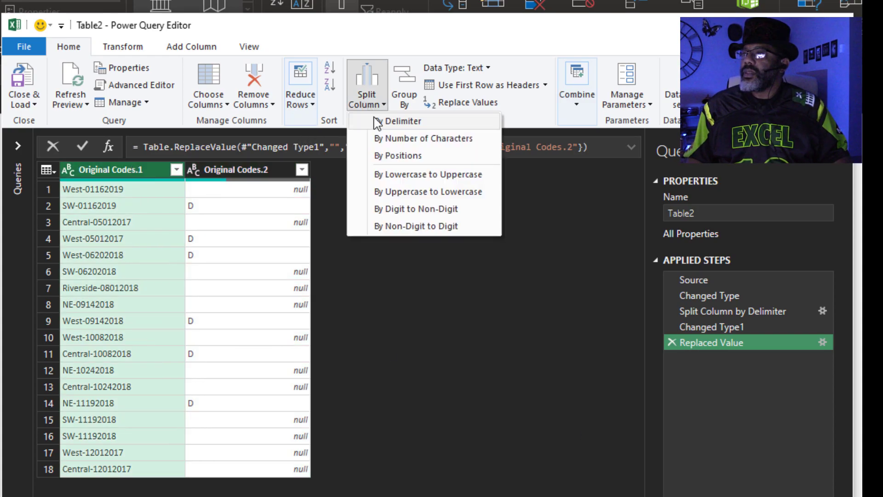
left_click(394, 118)
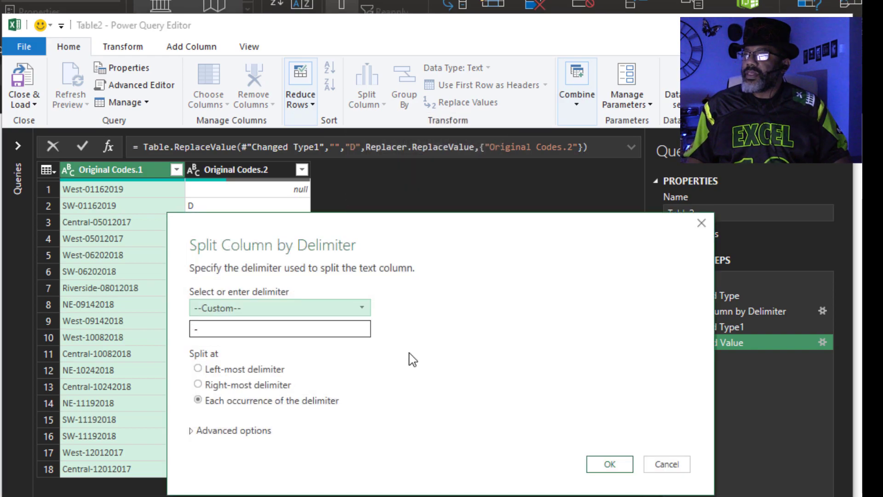
left_click(608, 464)
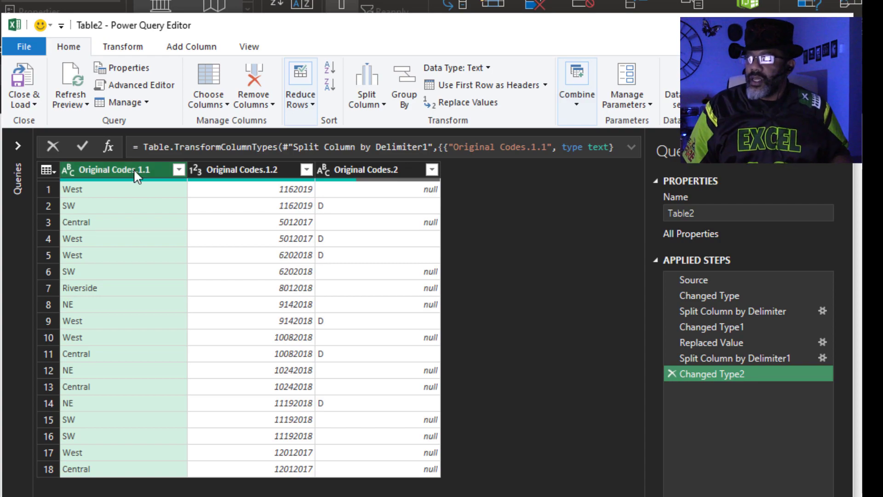
Add a custom column with formula Text.PadStart([Original Codes.1.2],8,"0")
left_click(176, 50)
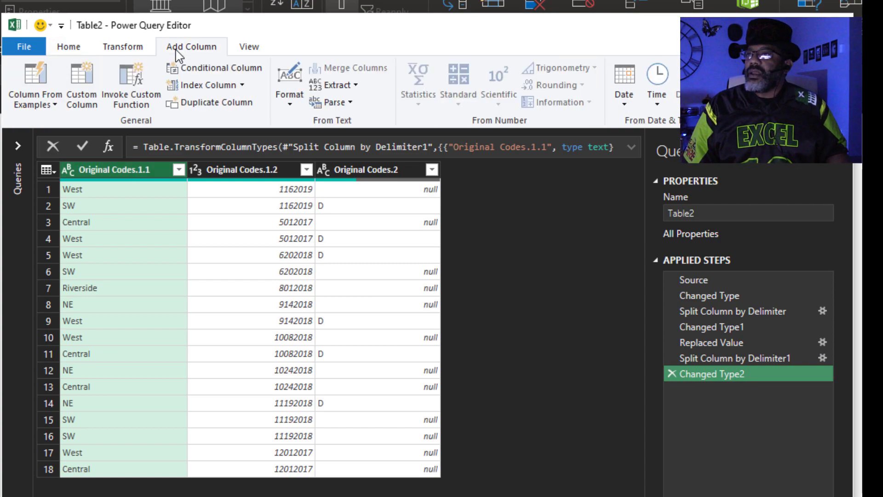
left_click(83, 85)
type("= P")
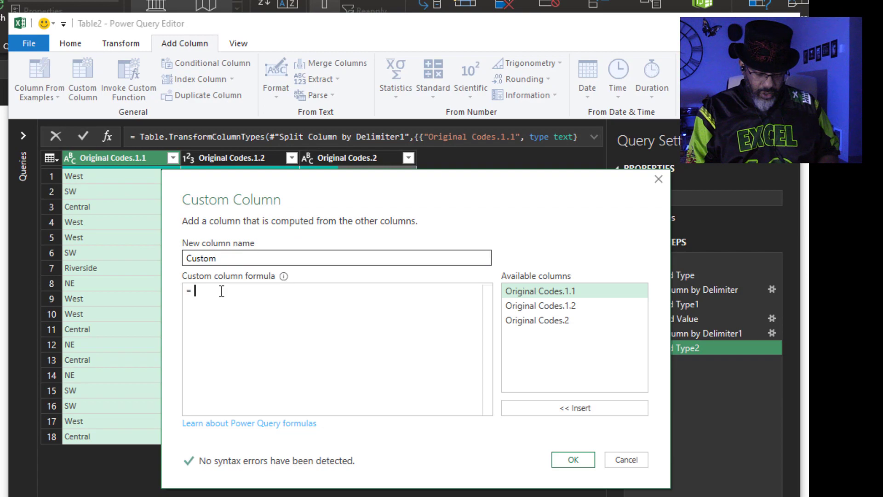
type("ad")
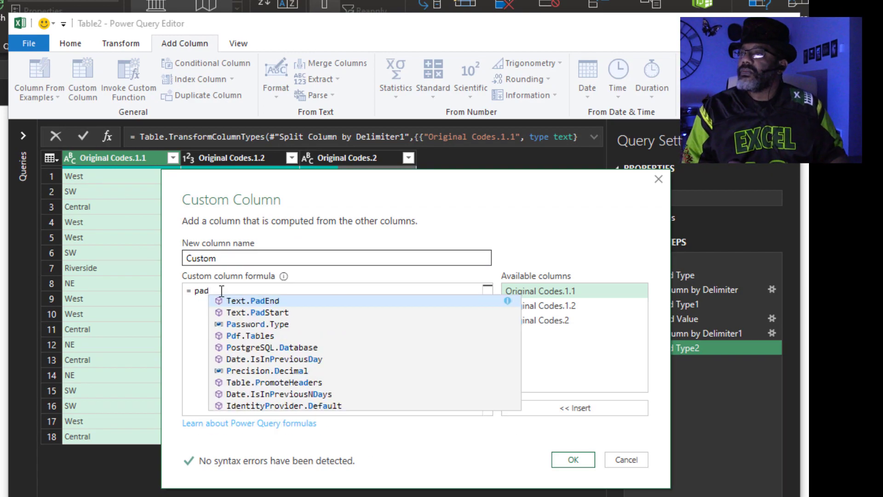
left_click(240, 316)
type("(")
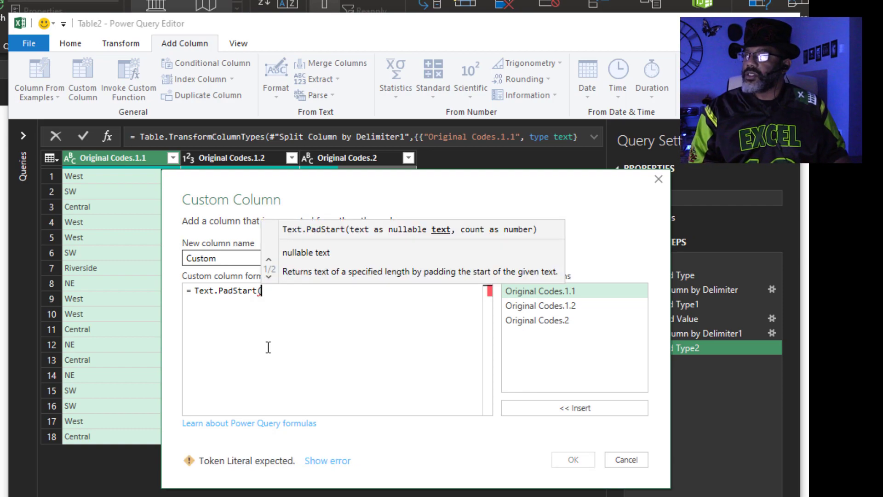
left_click_drag(249, 187, 213, 193)
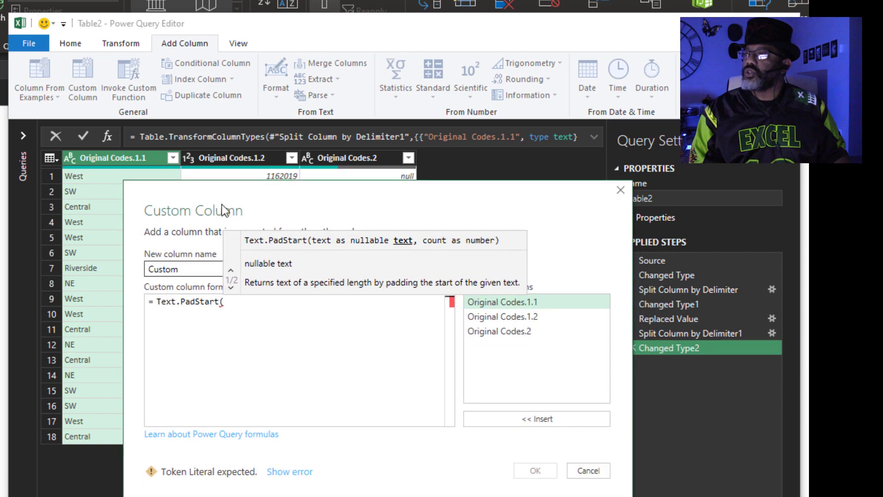
double_click(480, 316)
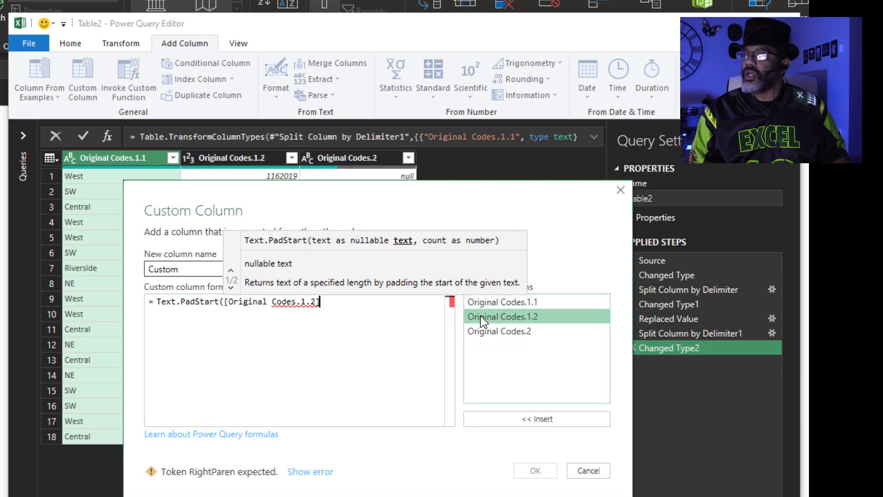
type(",")
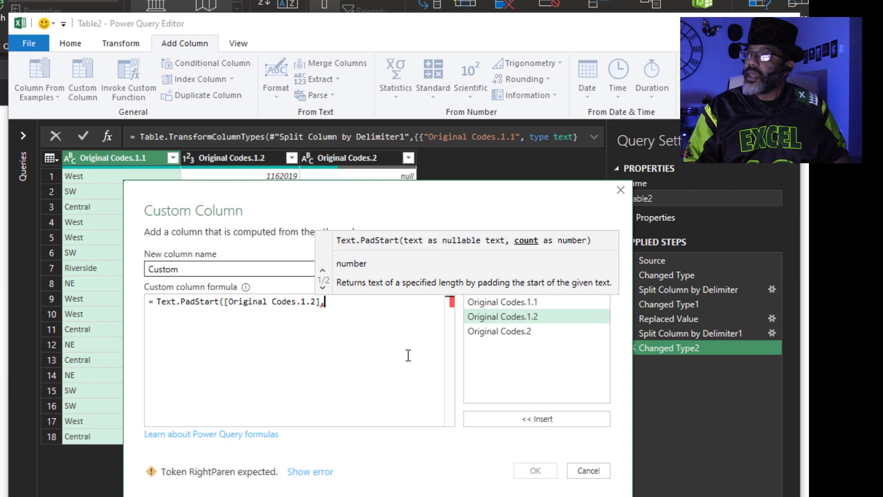
type("8,")
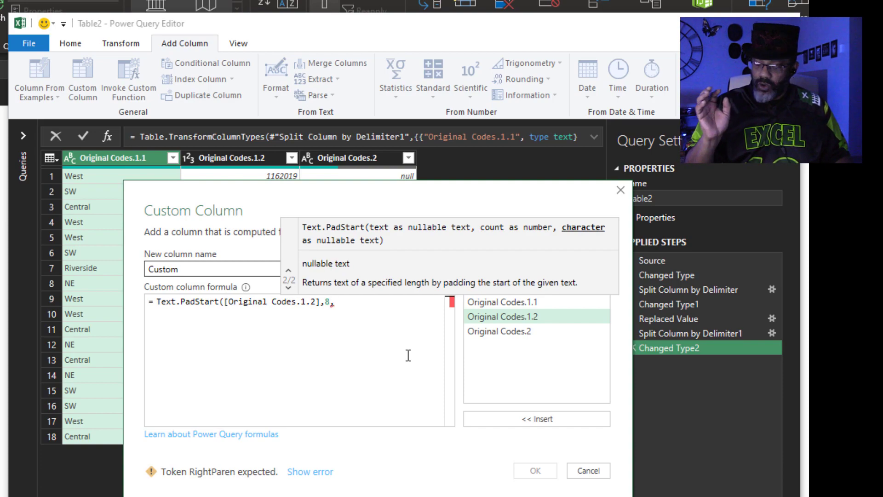
type("\"0\"")
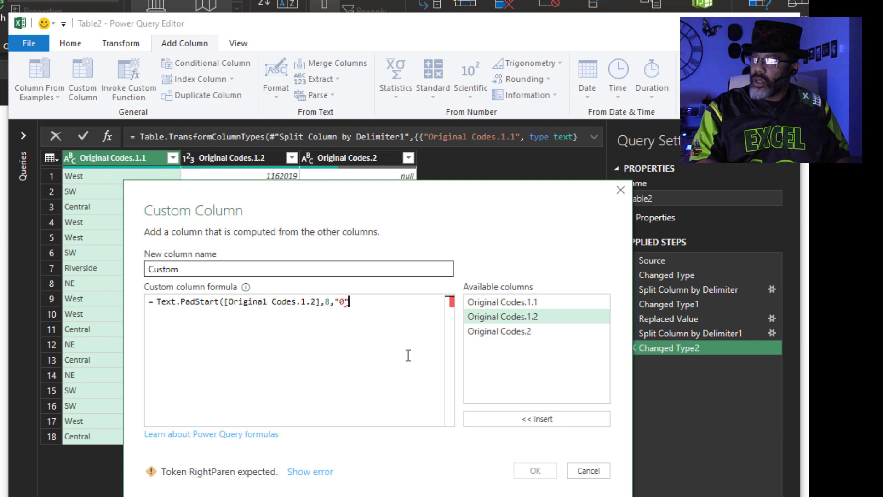
type(")")
left_click(532, 470)
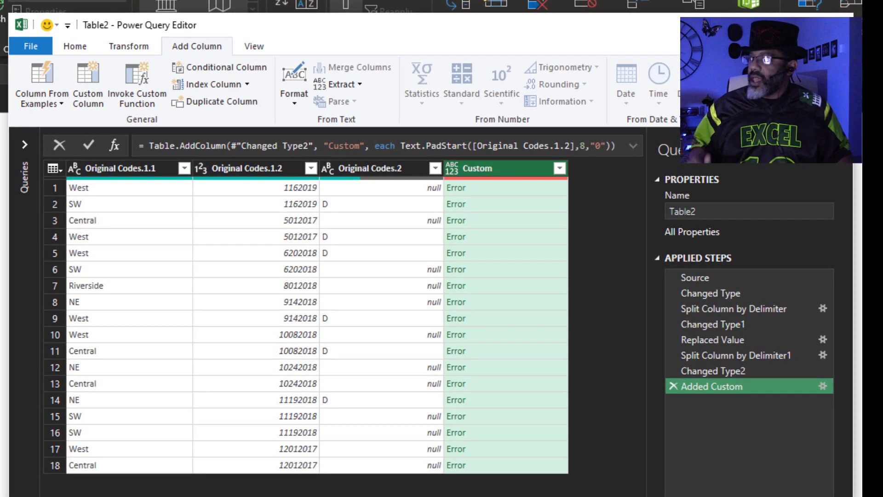
Change Original Codes.1.2 to Text in the earlier step, replacing the prior type change
left_click(698, 370)
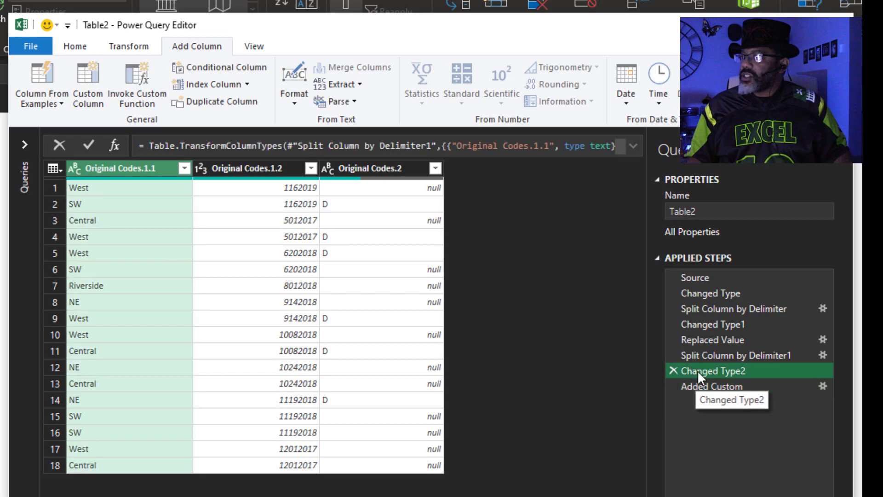
left_click(202, 169)
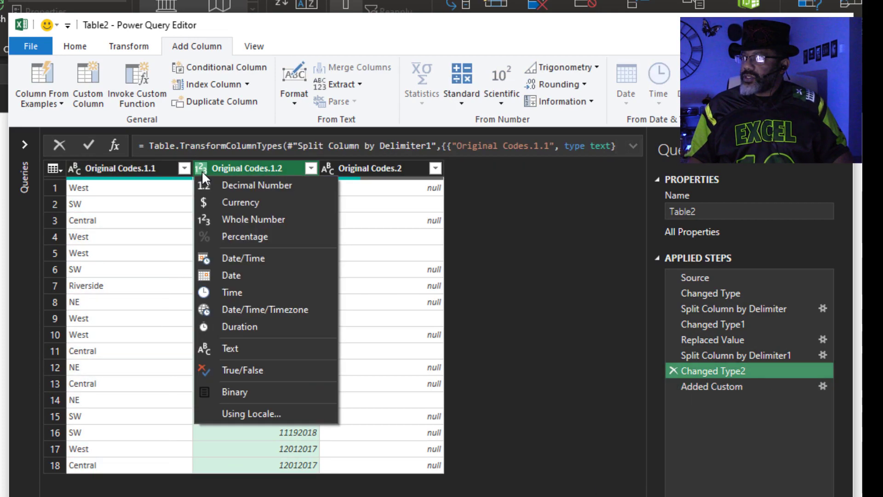
left_click(231, 347)
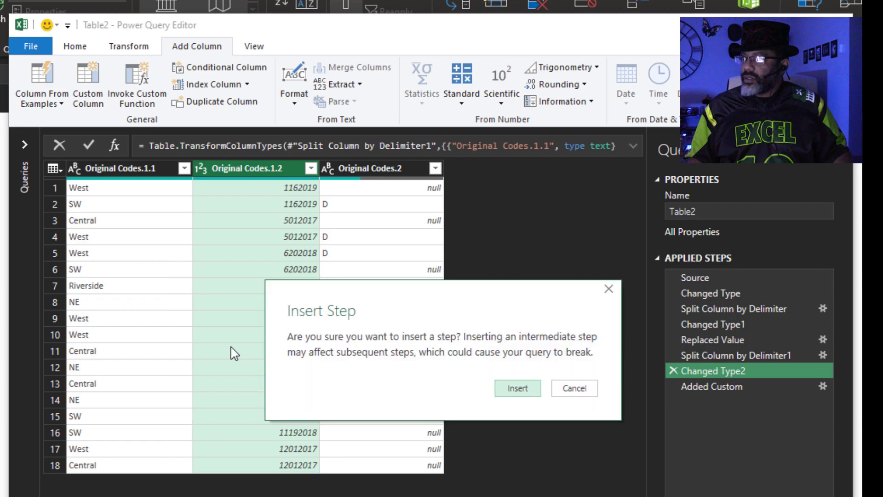
left_click(501, 388)
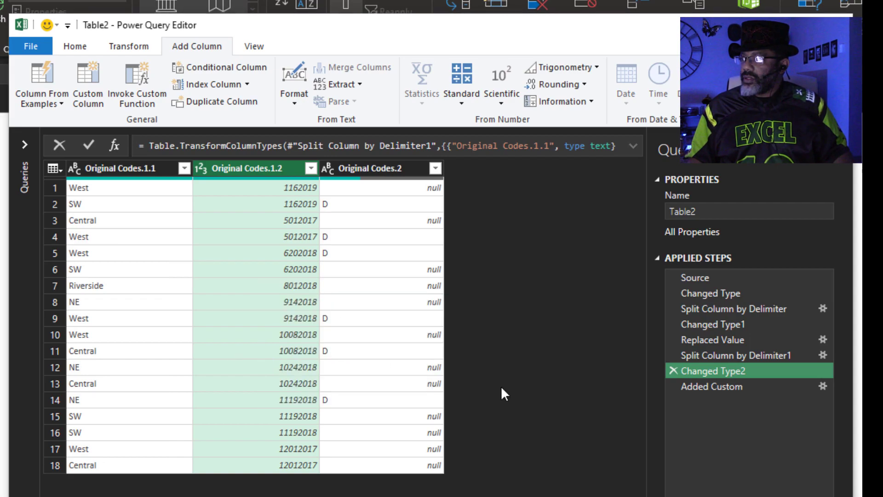
left_click(457, 399)
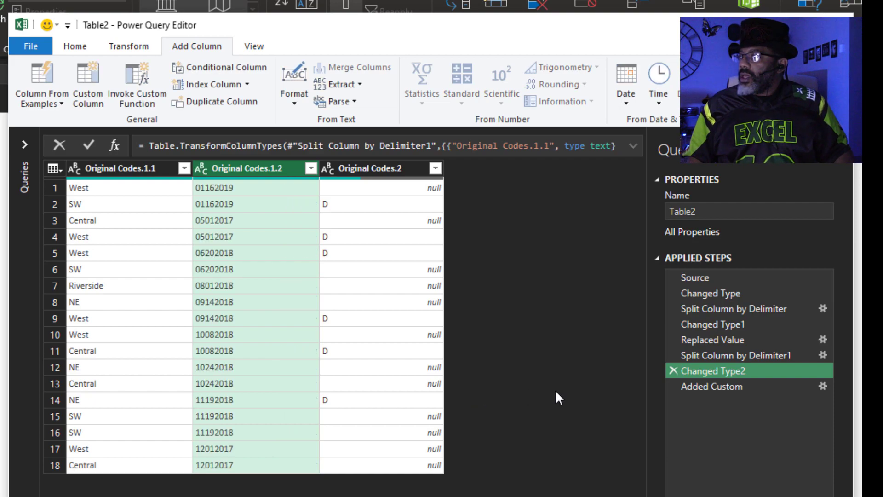
left_click(700, 389)
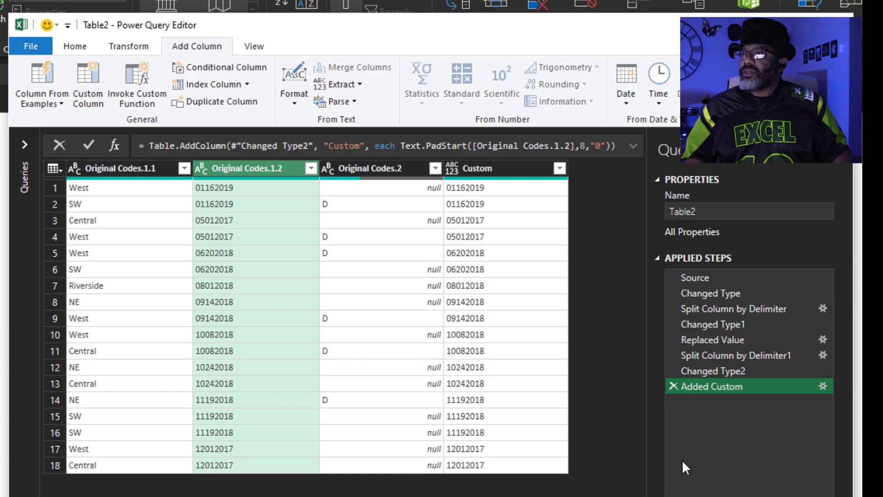
Delete Original Codes.1.2, then merge Original Codes.1.1 and Original Codes.2 without a separator
right_click(255, 173)
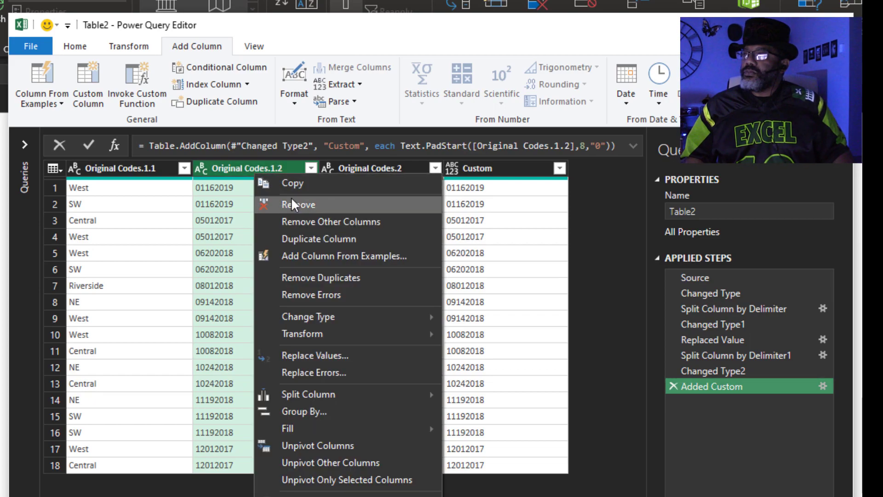
left_click(292, 204)
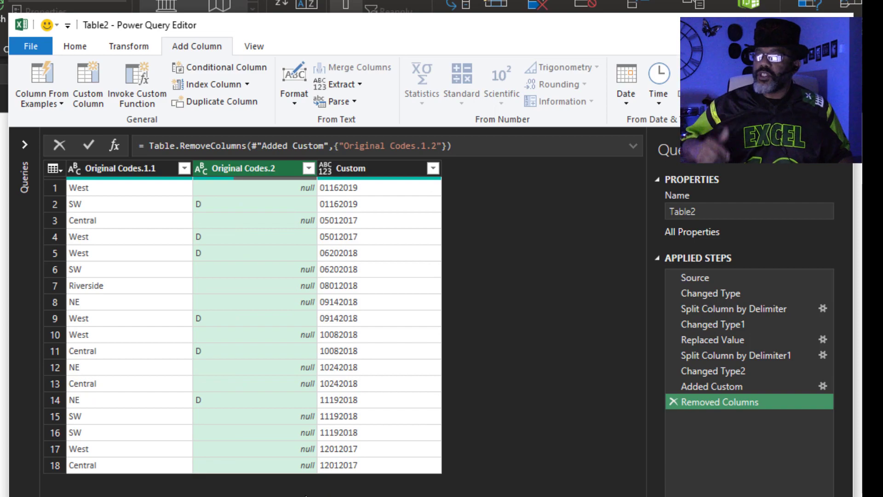
left_click(108, 173)
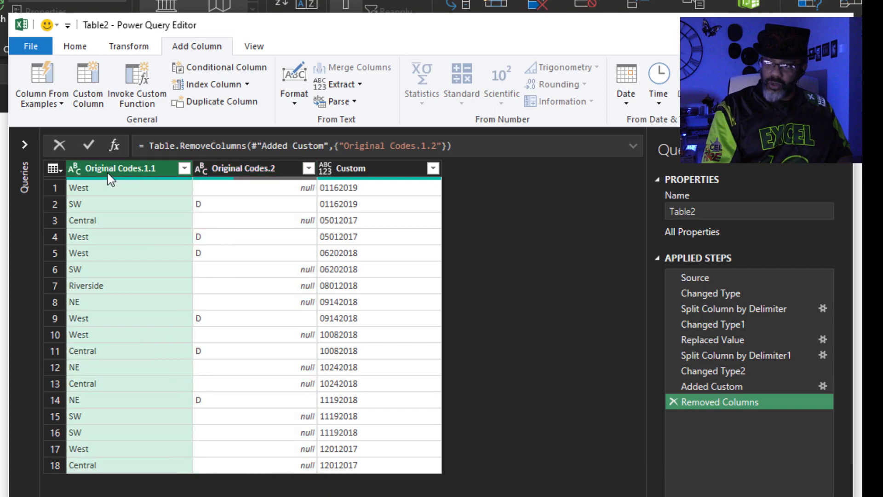
left_click(231, 175, "ctrl")
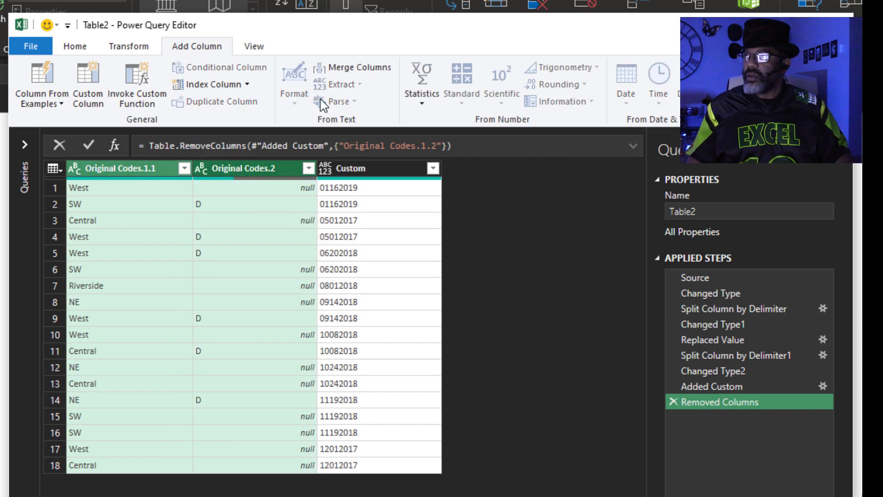
left_click(340, 71)
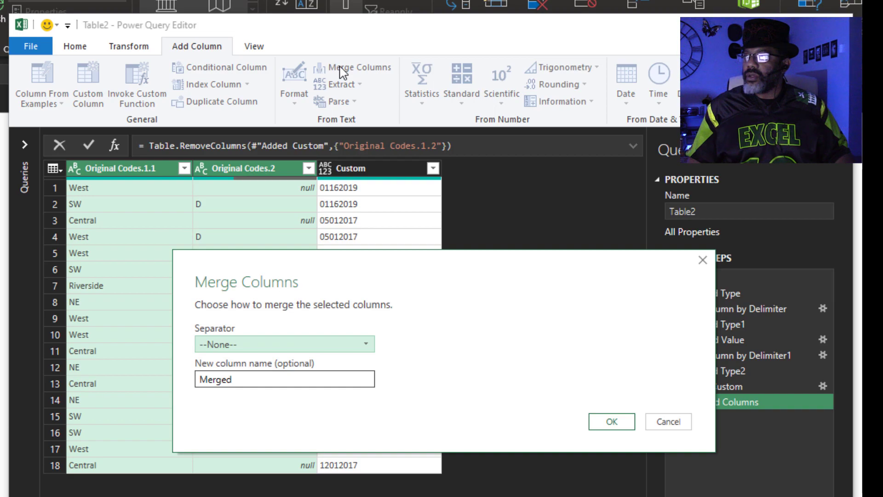
left_click(608, 423)
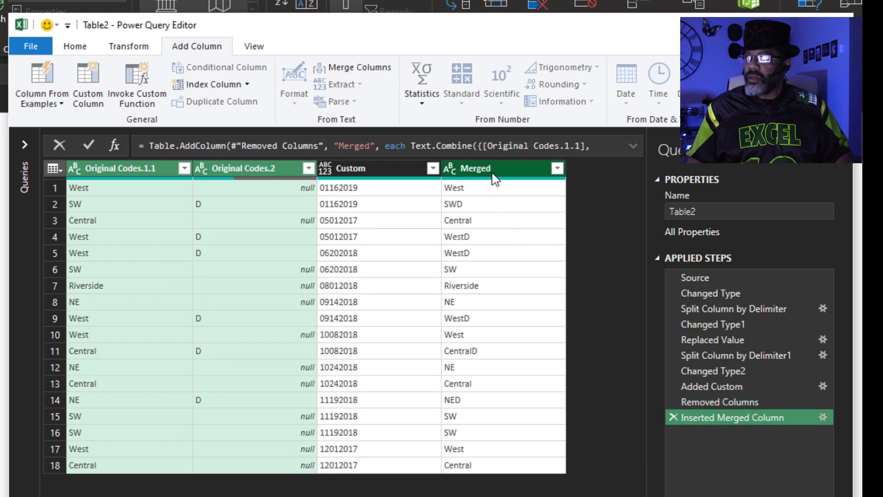
left_click(494, 178)
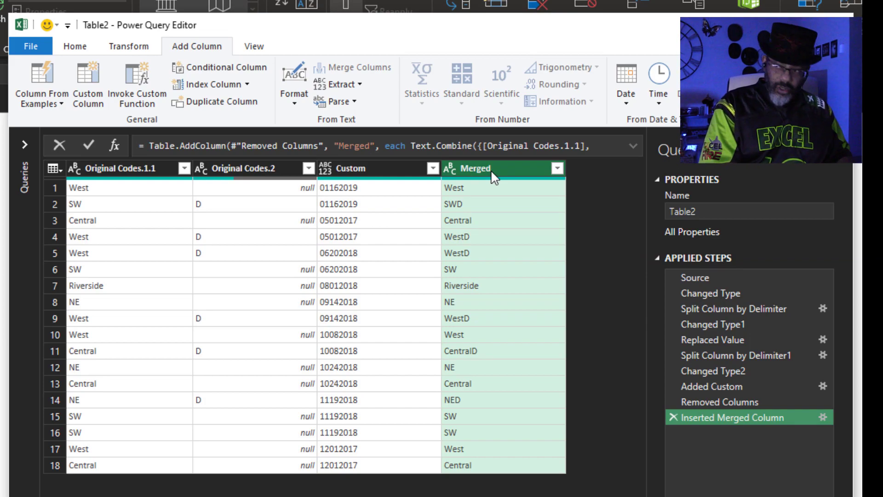
left_click(384, 174, "ctrl")
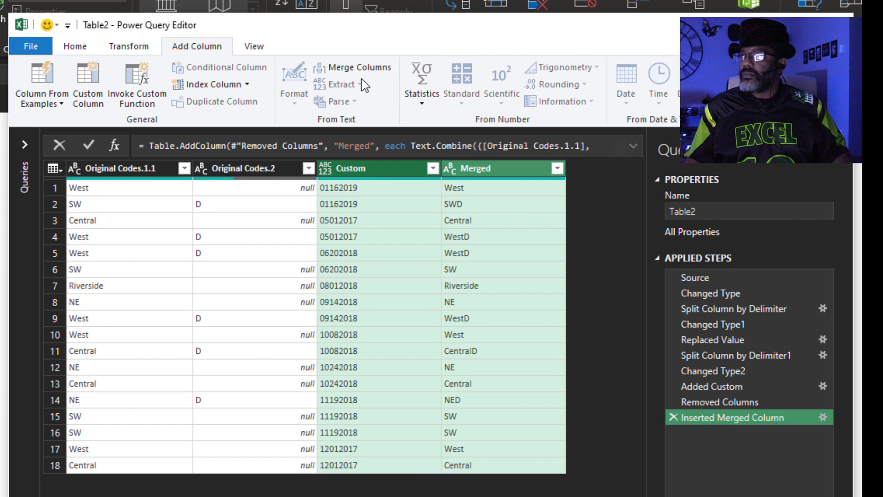
Merge Merged and Custom with a "-" separator into Wanted Codes, keeping only that column
left_click(363, 70)
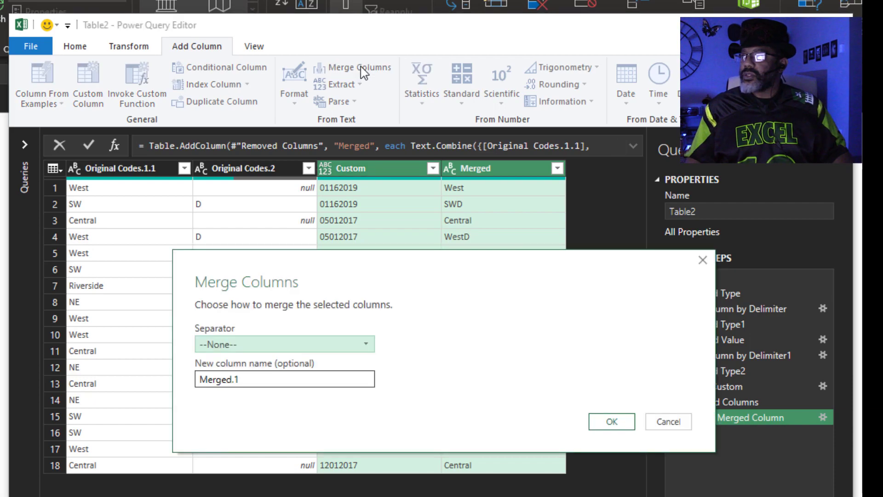
left_click(341, 346)
left_click(325, 345)
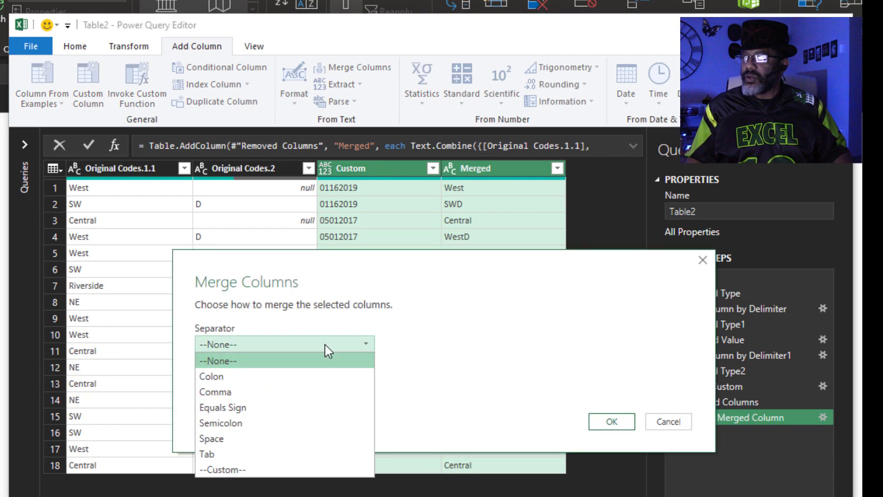
left_click(324, 469)
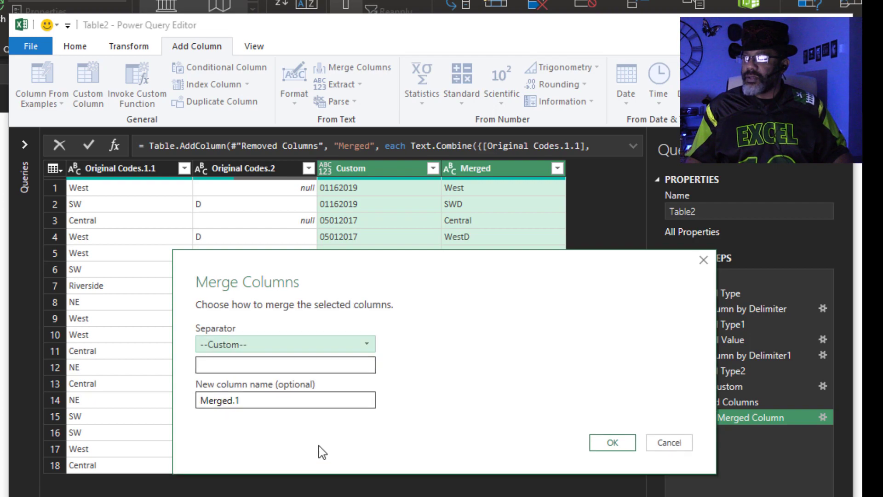
left_click(297, 365)
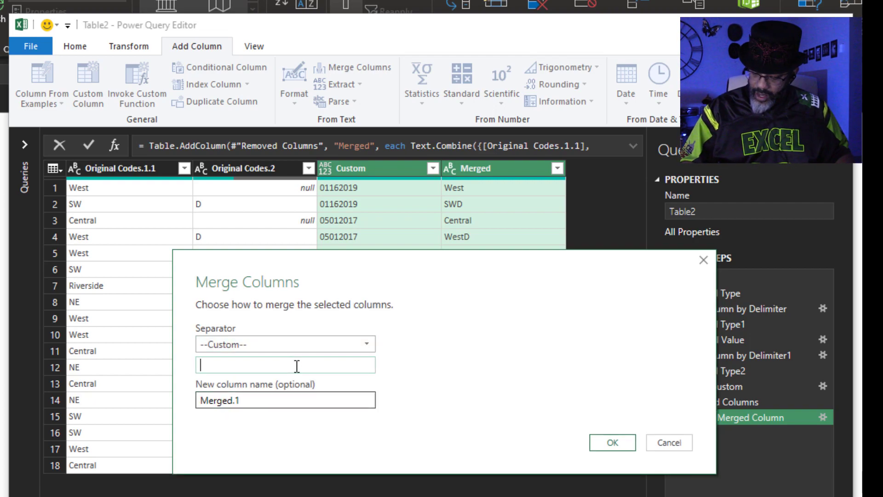
type("-")
left_click(217, 398)
left_click_drag(197, 400, 298, 398)
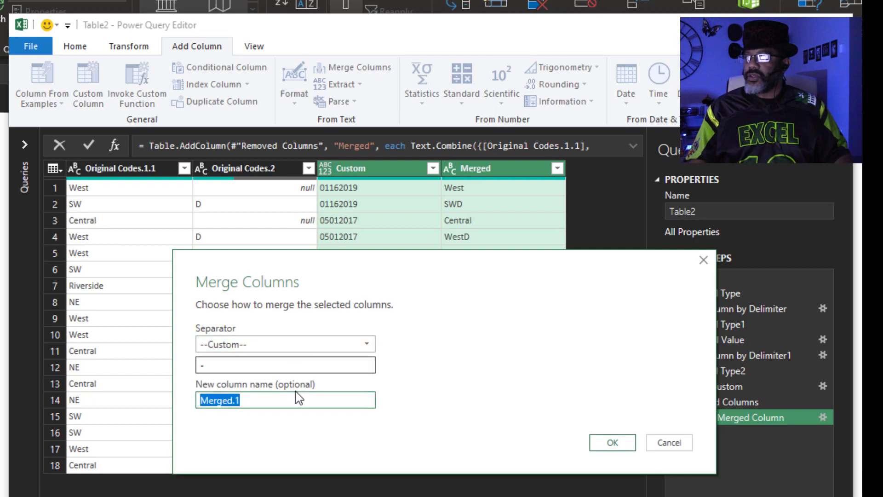
type("Wa")
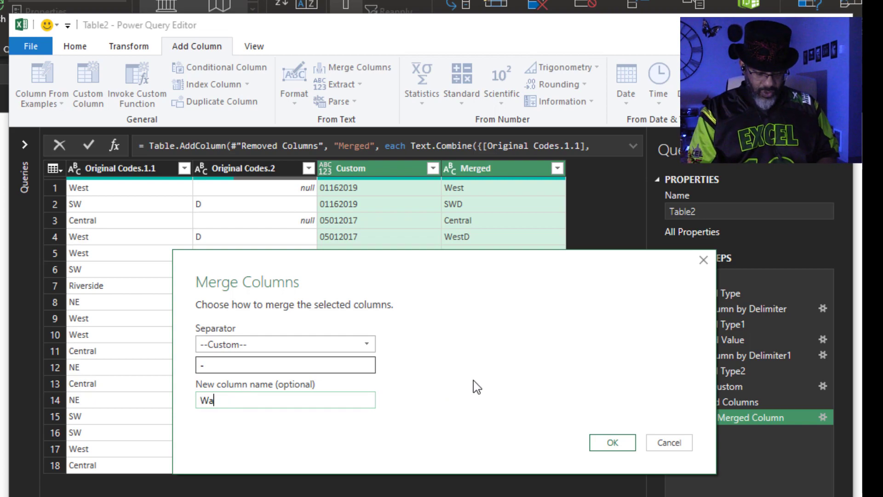
type("nted Codes")
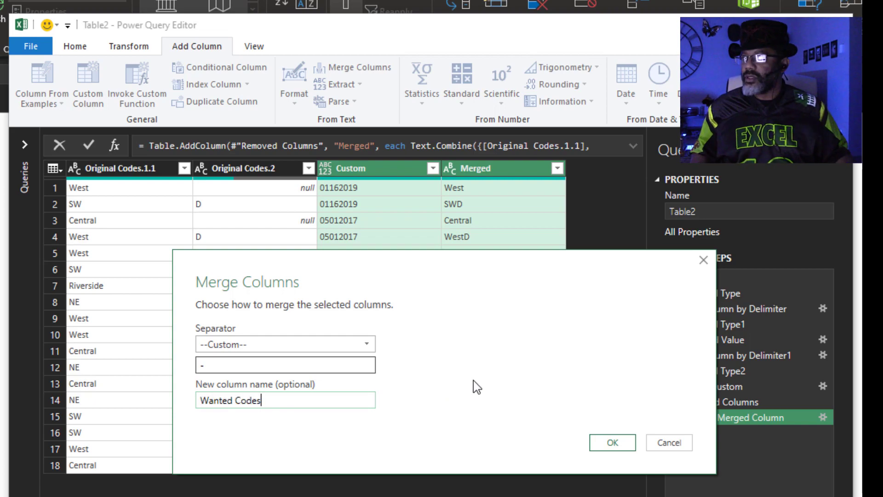
left_click(595, 434)
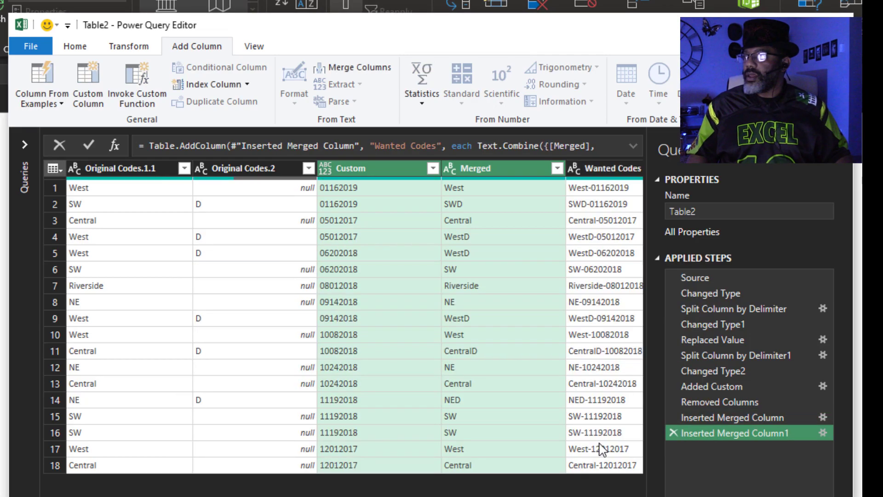
right_click(606, 175)
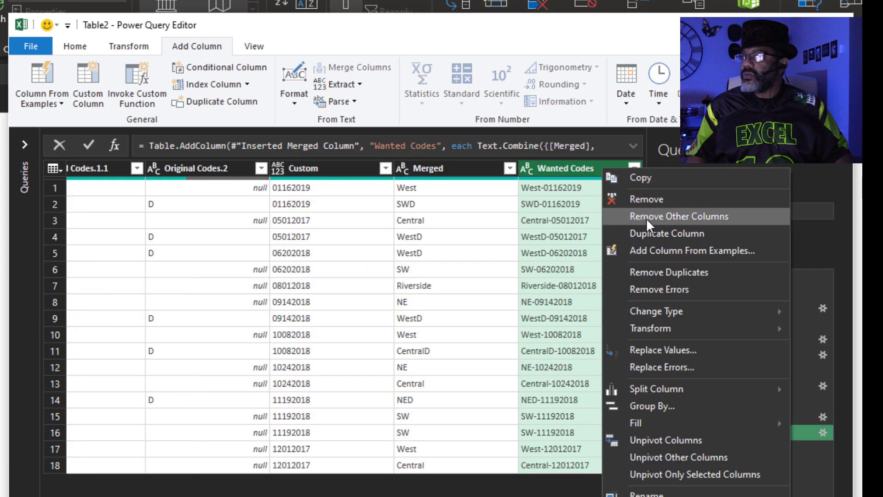
left_click(679, 216)
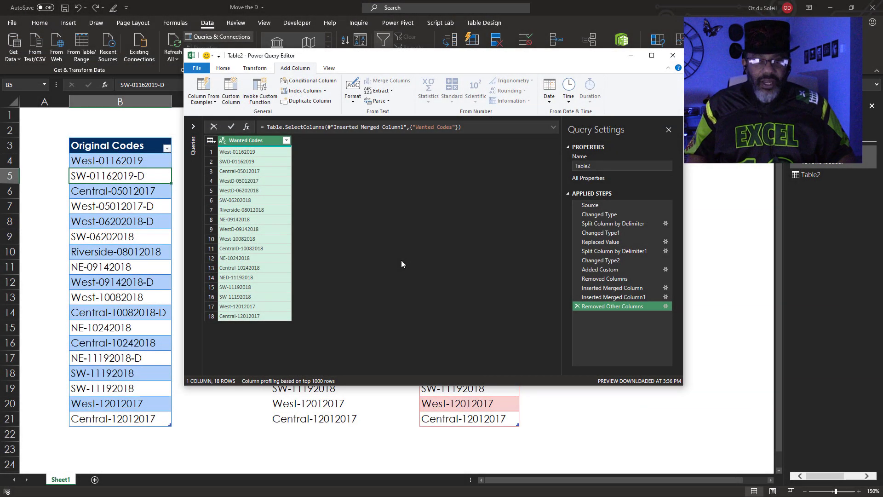
Load the Table2 results to the sheet, then rename the Table2 query LongWay
left_click(197, 68)
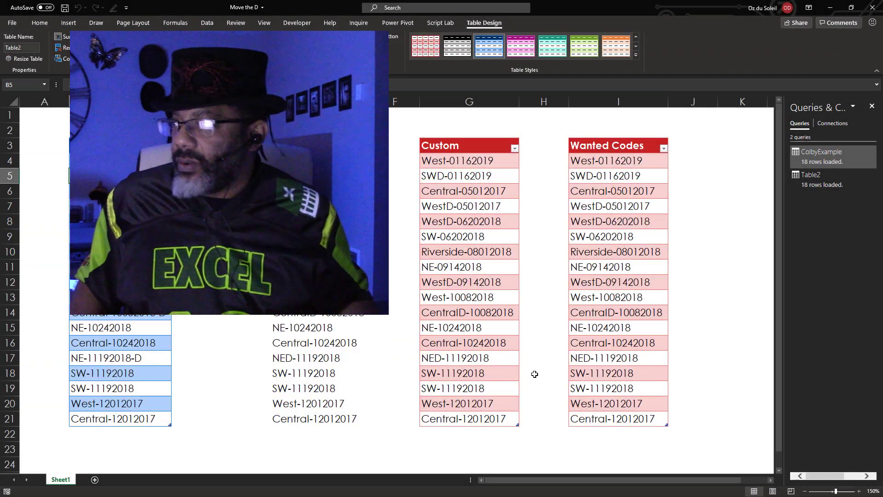
double_click(820, 174)
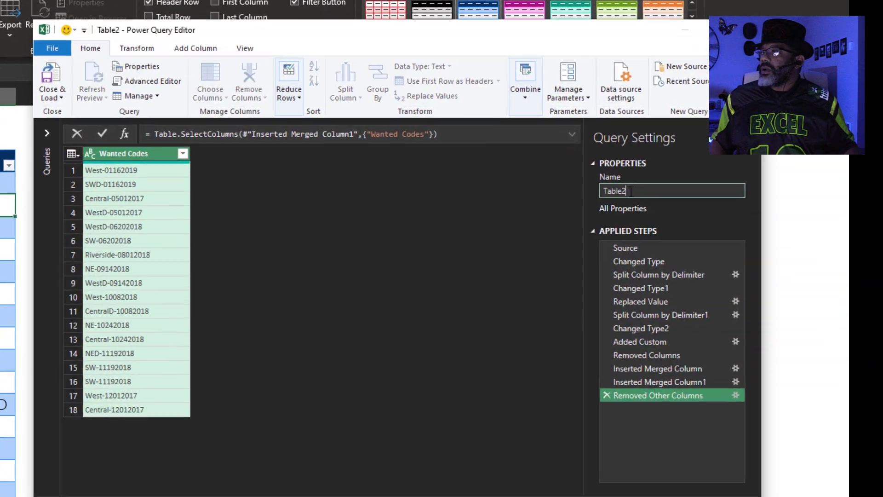
double_click(630, 192)
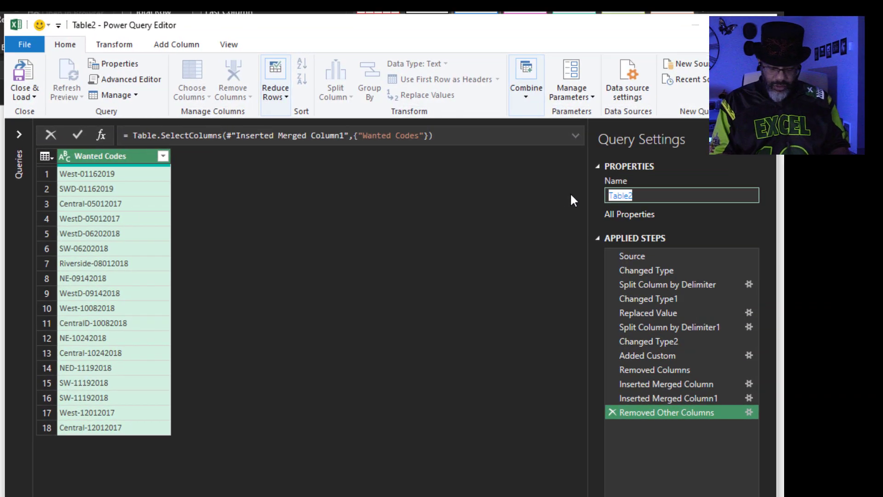
type("LongW")
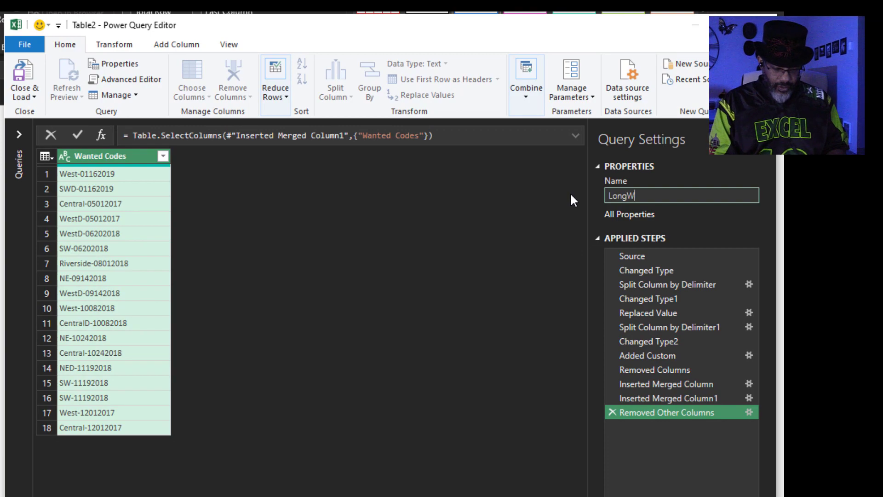
type("ay")
key("Return")
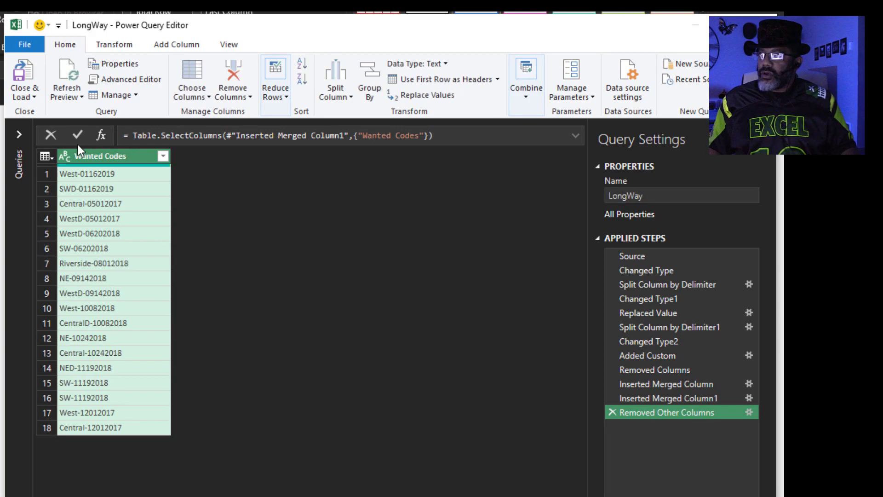
Show ColbyExample's Added Custom Column step with its full Text.Reverse/Text.Middle/Text.End formula
left_click(19, 135)
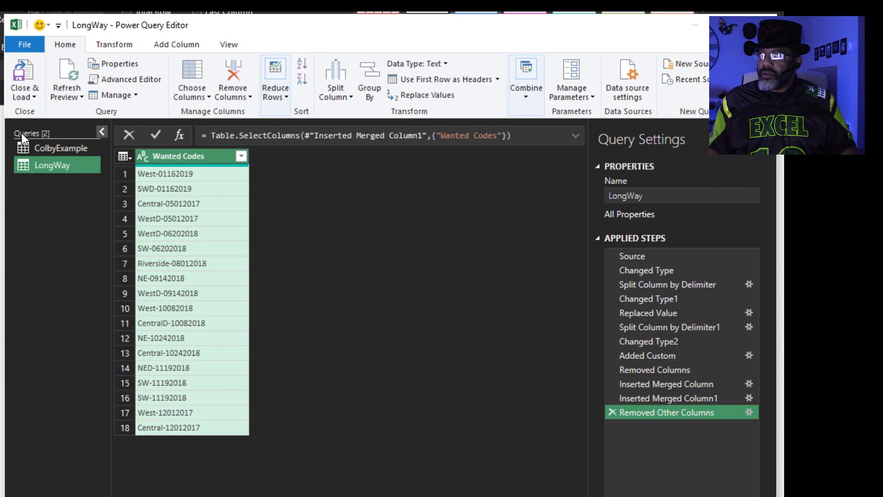
left_click(51, 155)
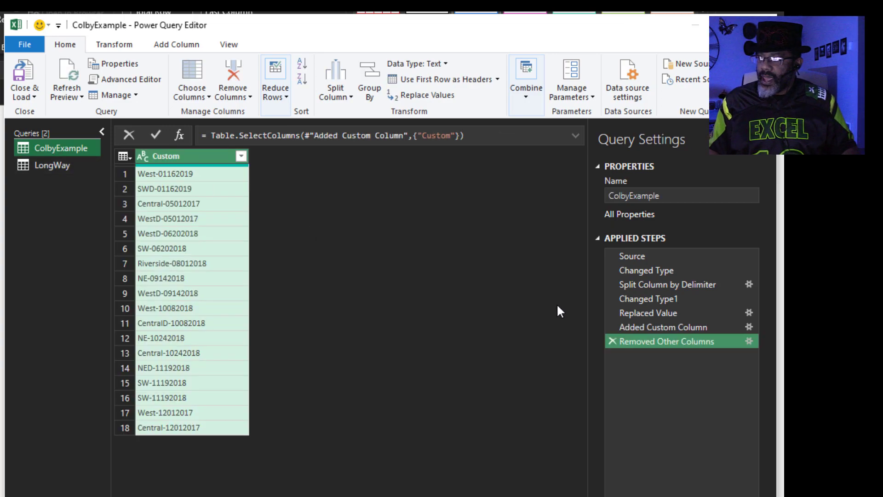
left_click(655, 327)
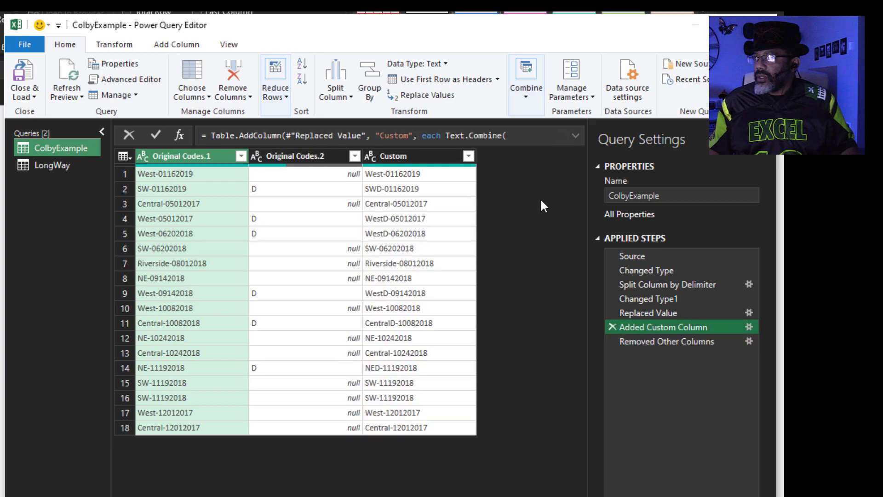
left_click(572, 133)
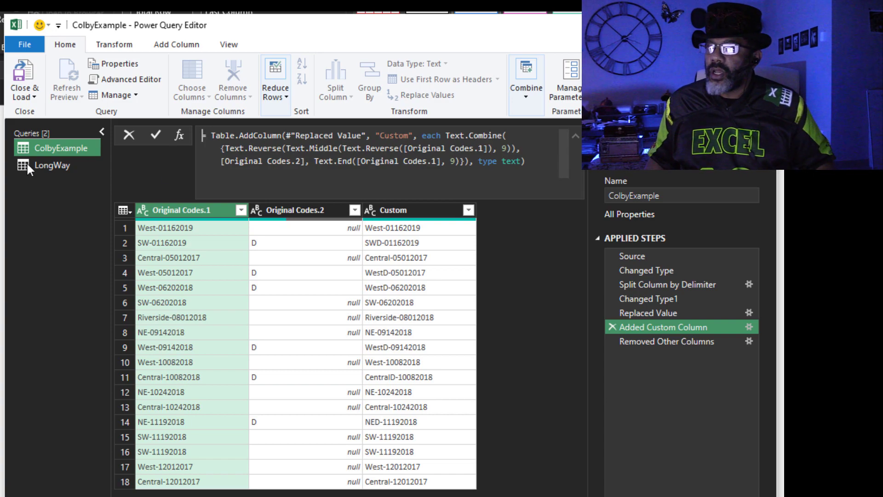
Switch back to the LongWay query to compare its Wanted Codes column
left_click(55, 167)
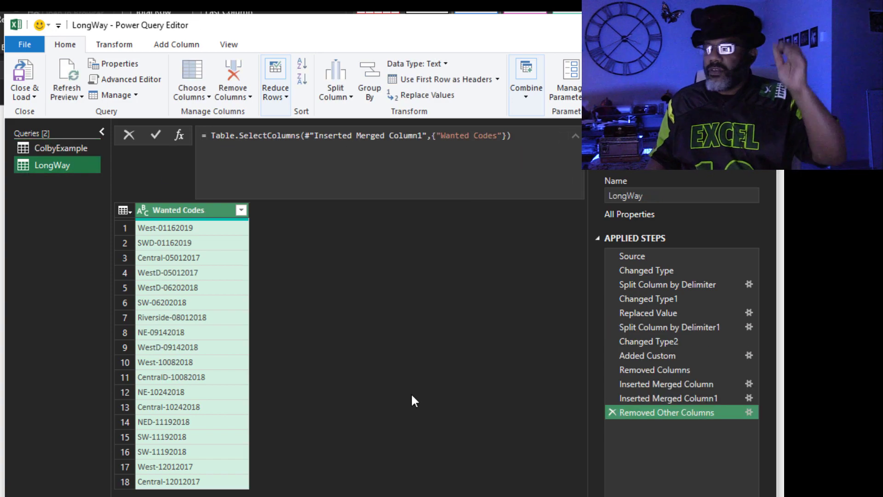